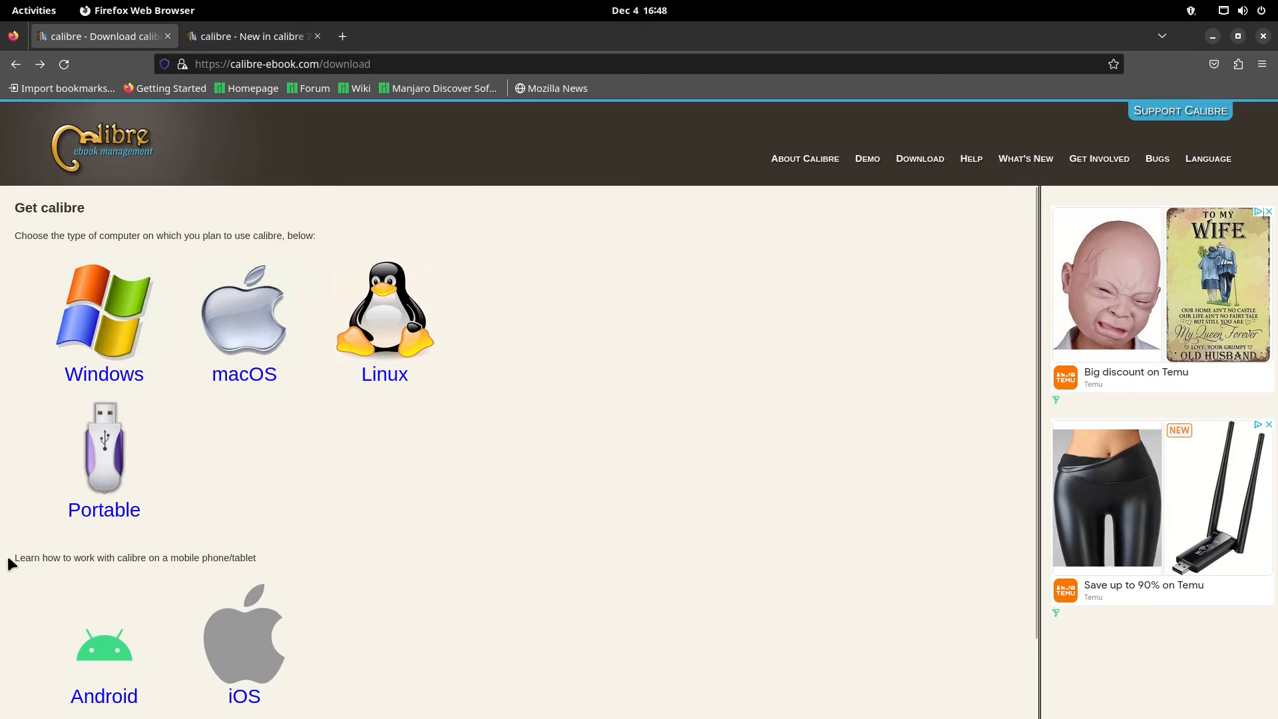
- Open the Linux download page on the calibre site and review the binary install command
scroll(180, 601, down, 3)
scroll(535, 375, up, 3)
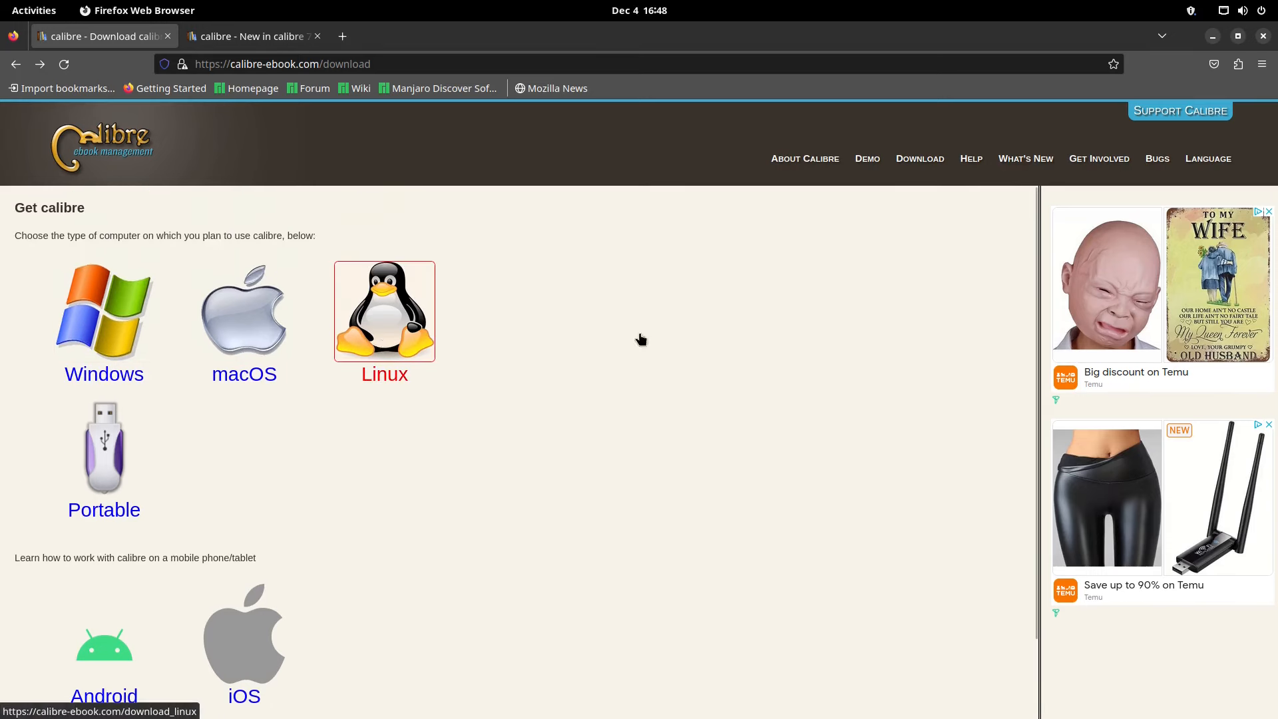
click(381, 343)
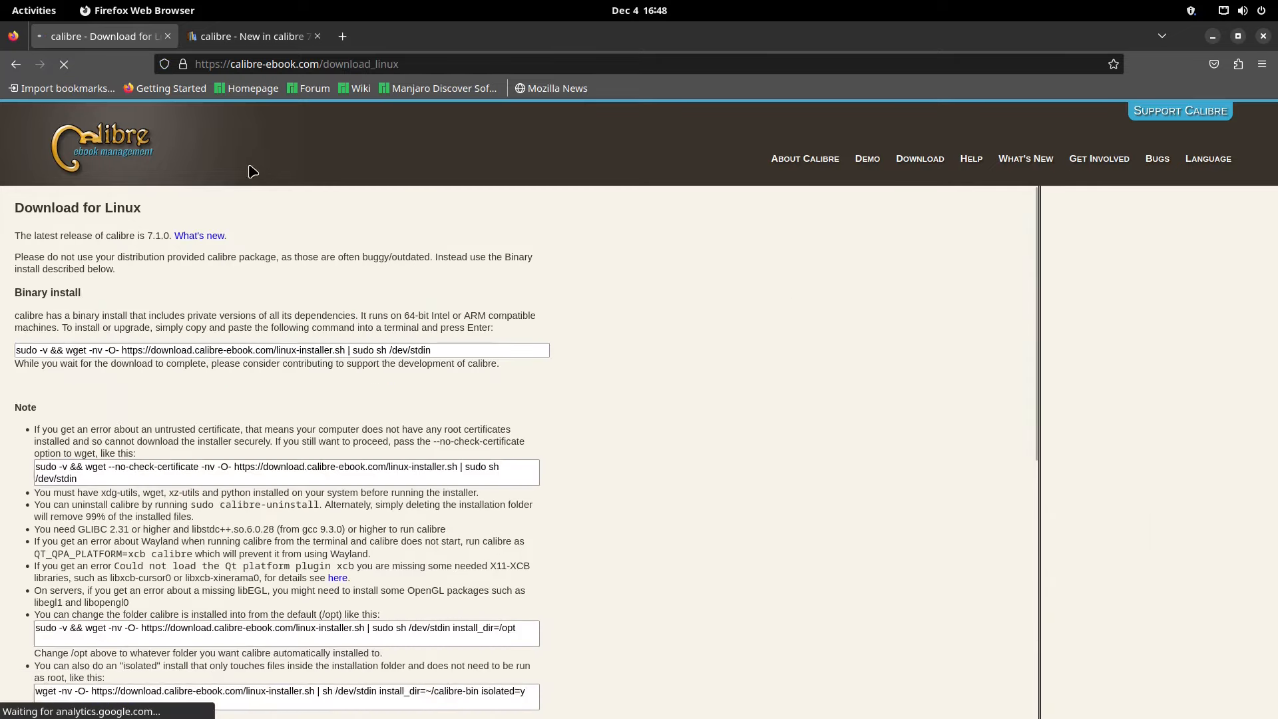
scroll(599, 362, down, 5)
scroll(619, 373, up, 5)
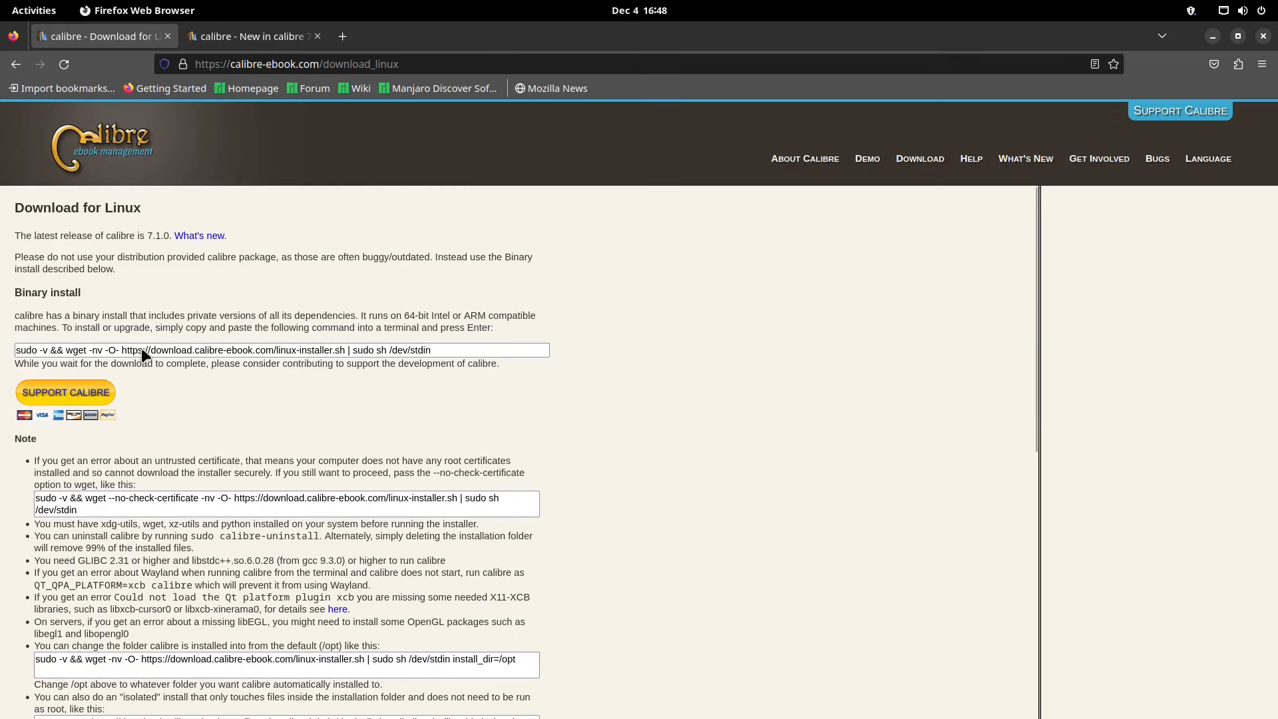
click(107, 352)
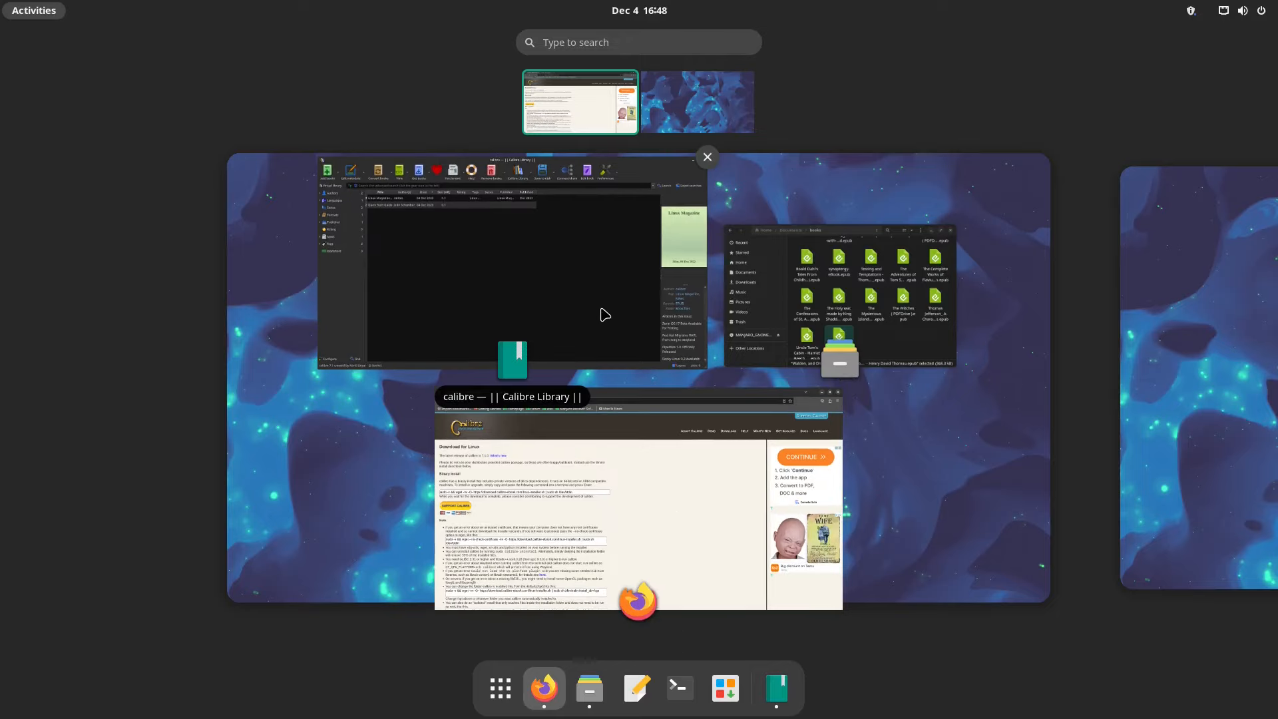
- Switch to the calibre library window, maximize it, and view the details of Quick Start Guide and Linux Magazine
click(604, 314)
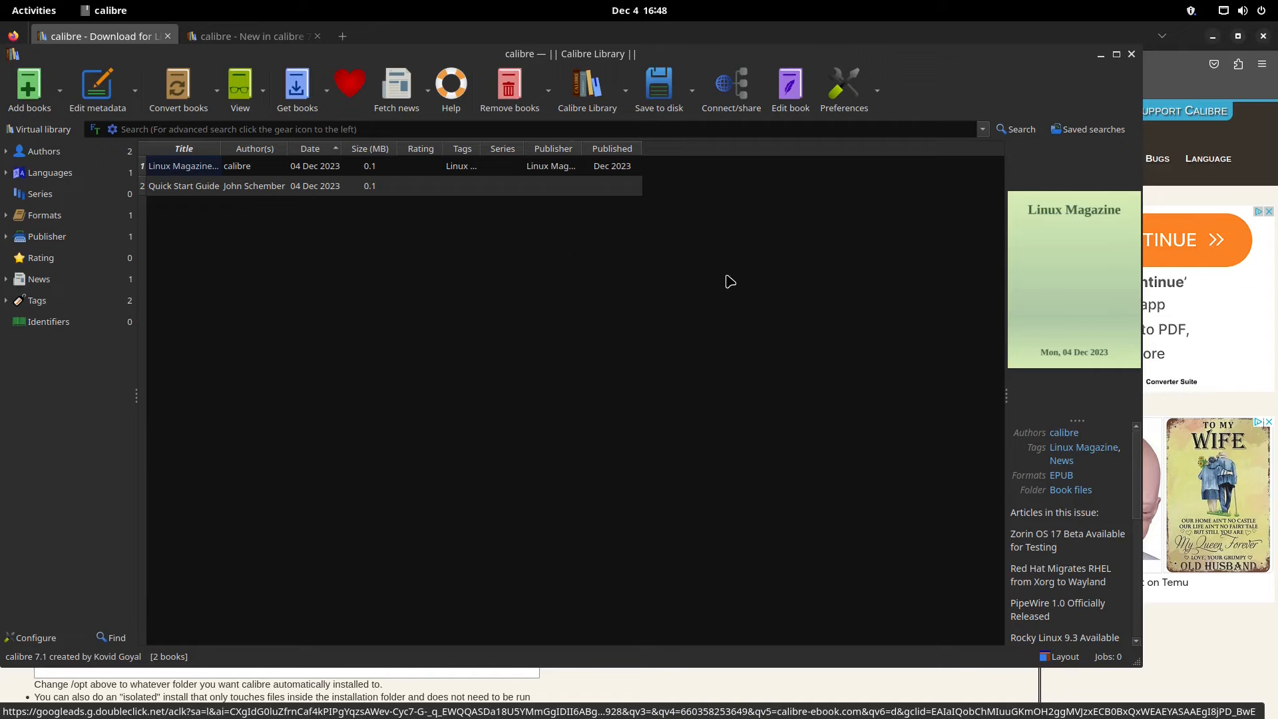
click(1115, 54)
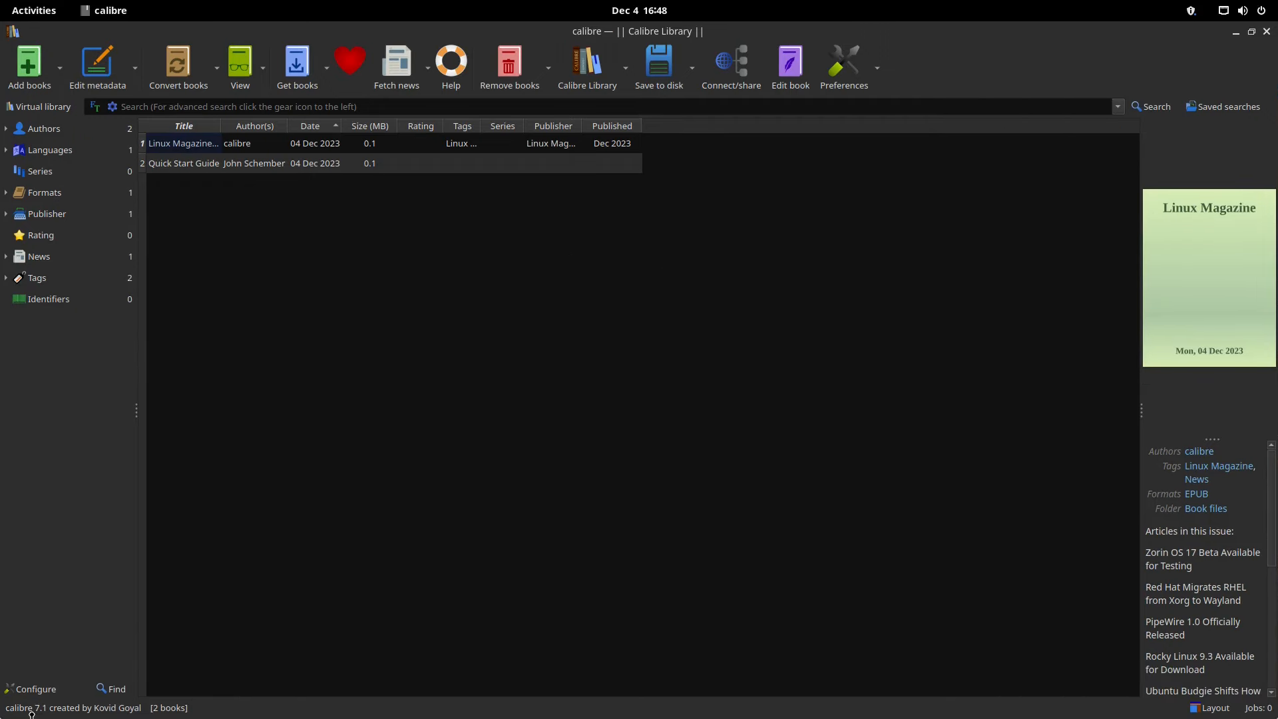
click(204, 165)
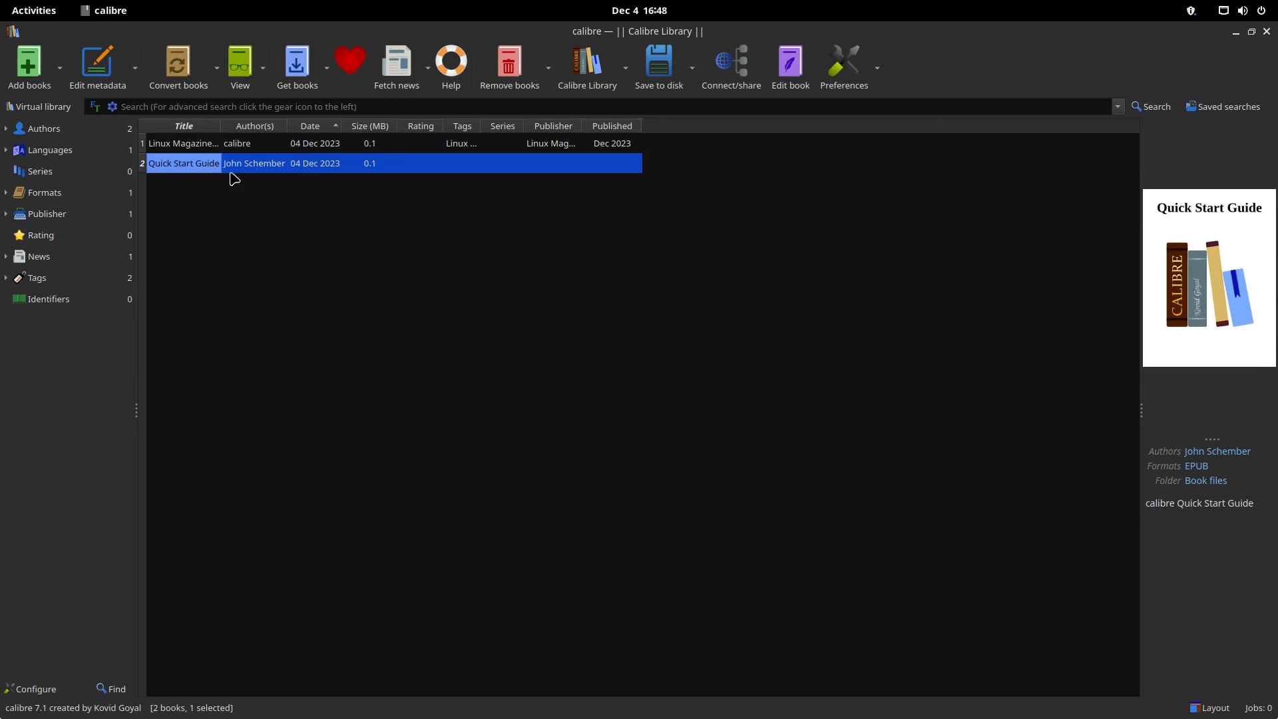
click(204, 145)
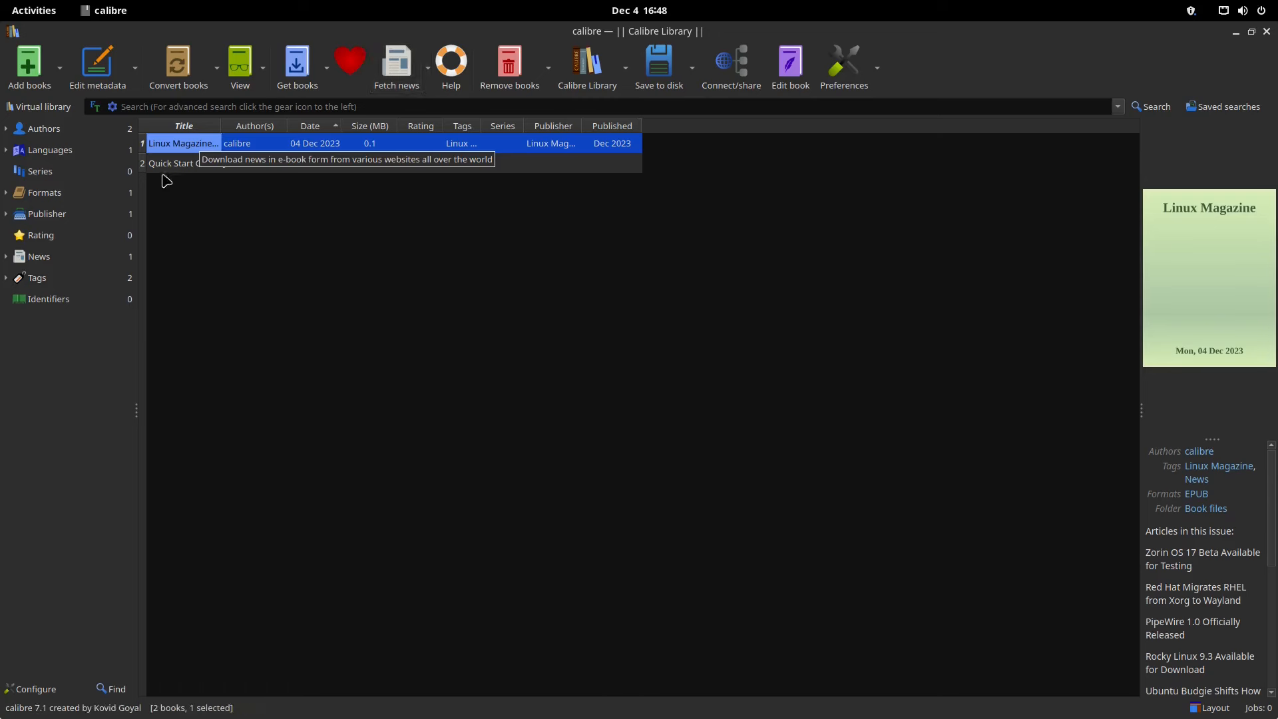
- Open Linux Magazine in the E-book viewer, place its window beside the book list, and dismiss the welcome screen
double_click(196, 150)
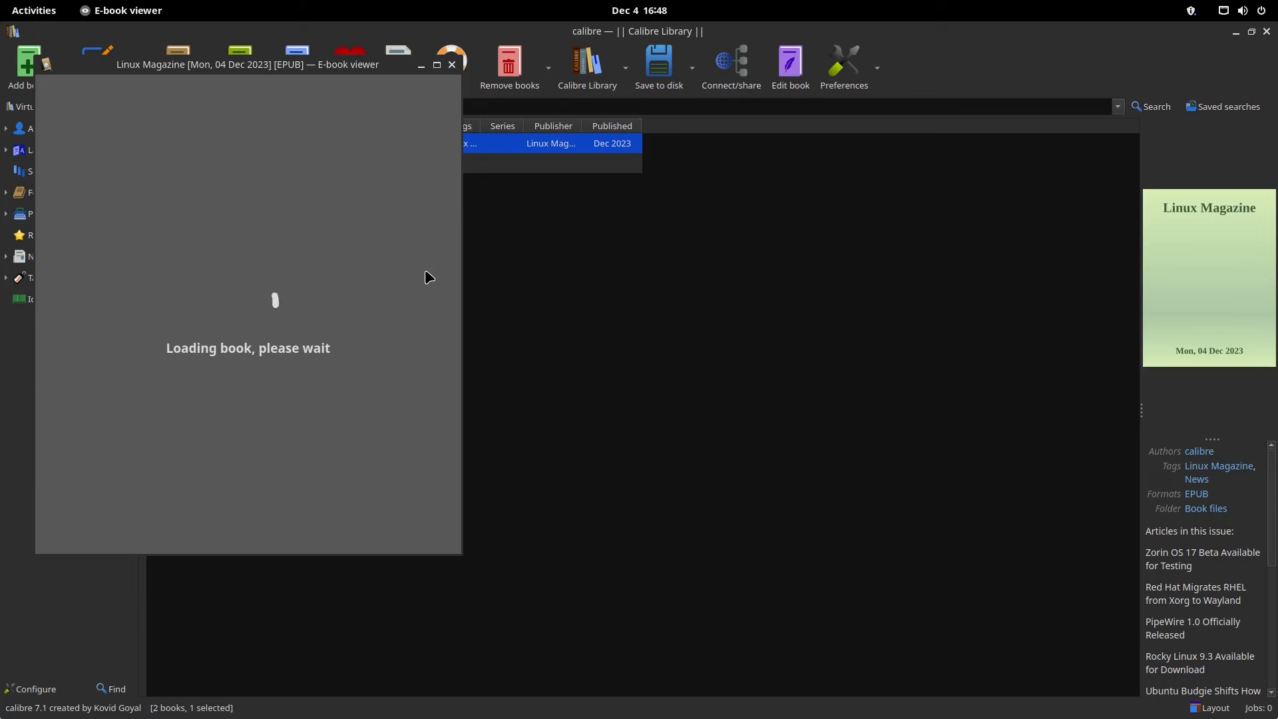
drag(222, 69, 875, 127)
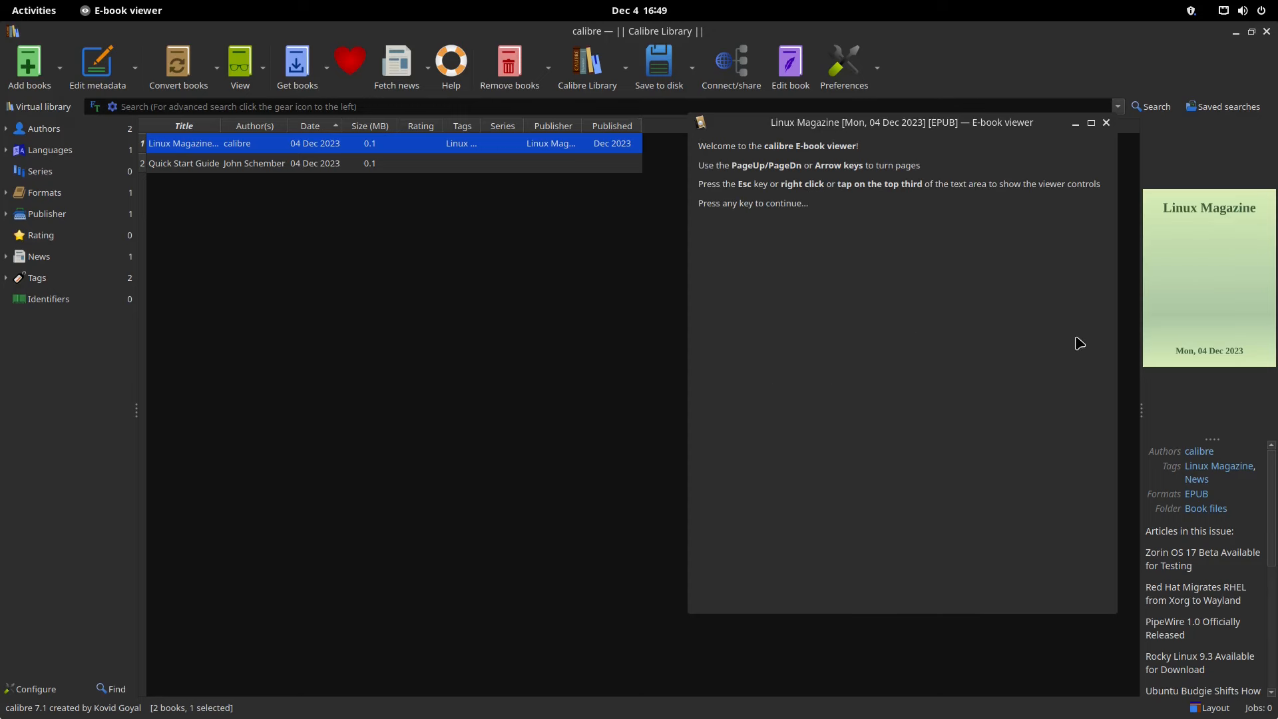
click(1088, 357)
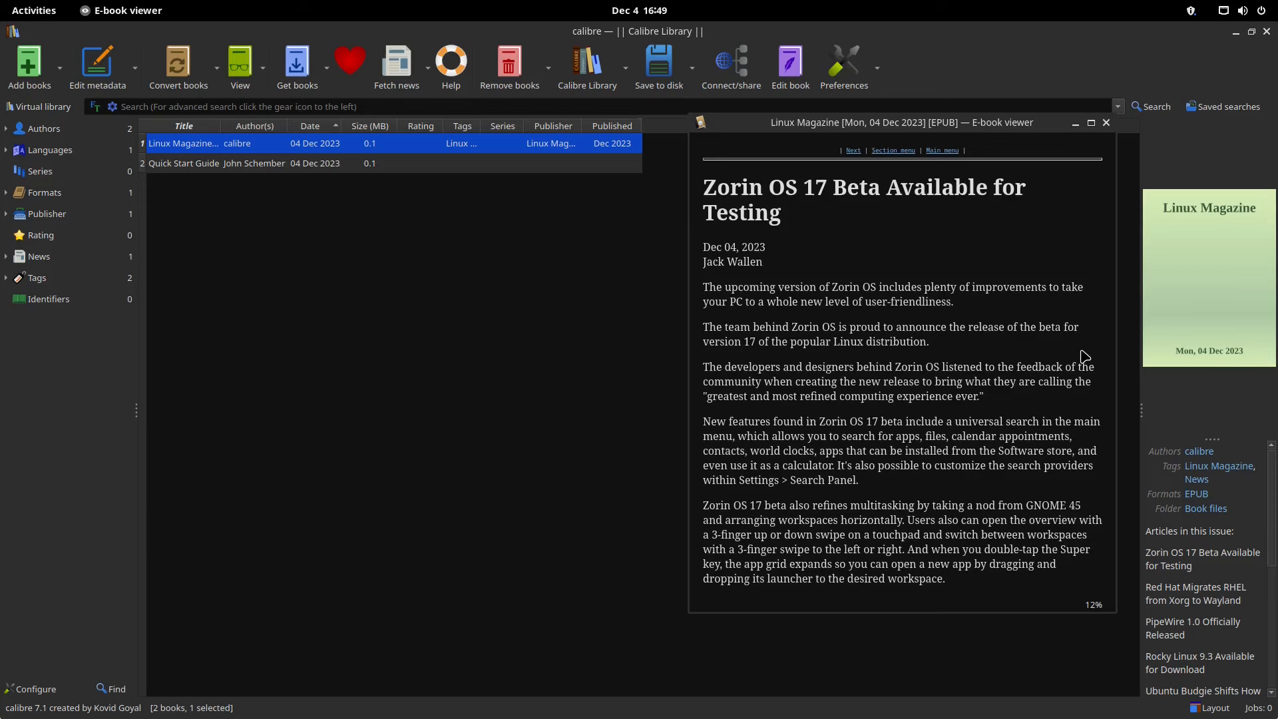
- Page through the Linux Magazine articles from Zorin OS 17 Beta to Rocky Linux 9.3, and close the viewer
scroll(1084, 357, down, 1)
scroll(1084, 356, down, 1)
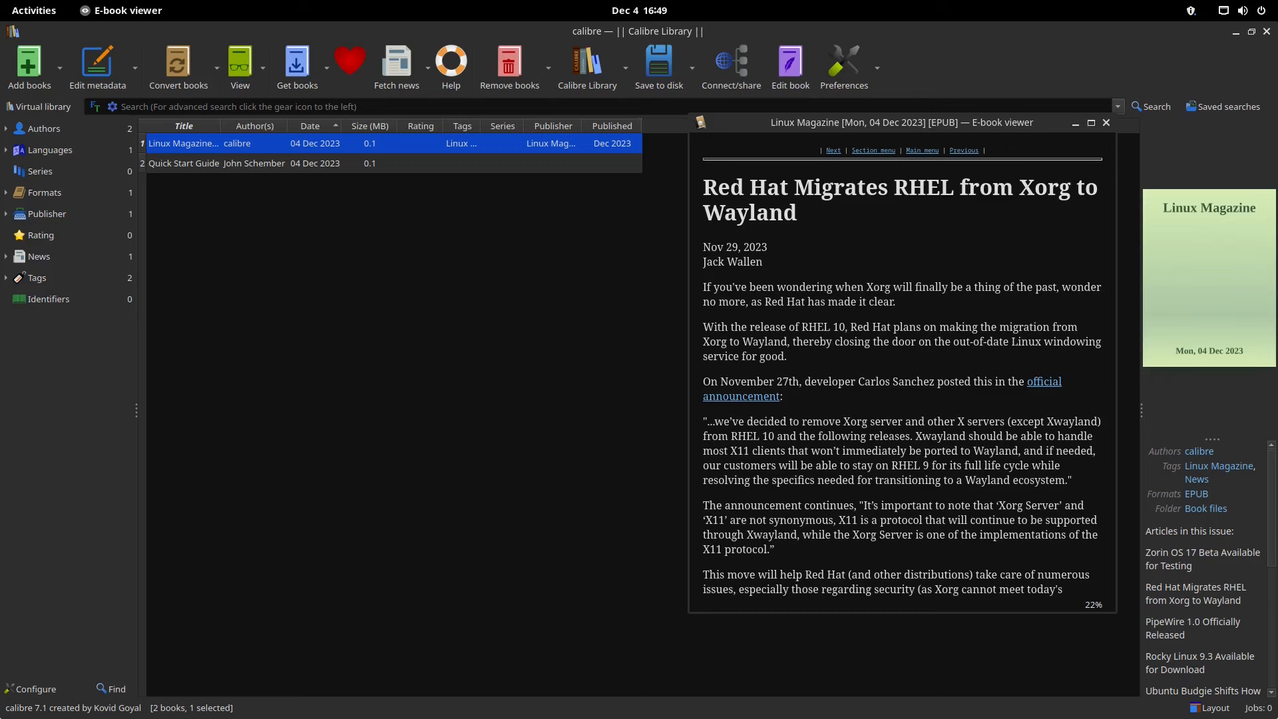
scroll(1085, 357, down, 2)
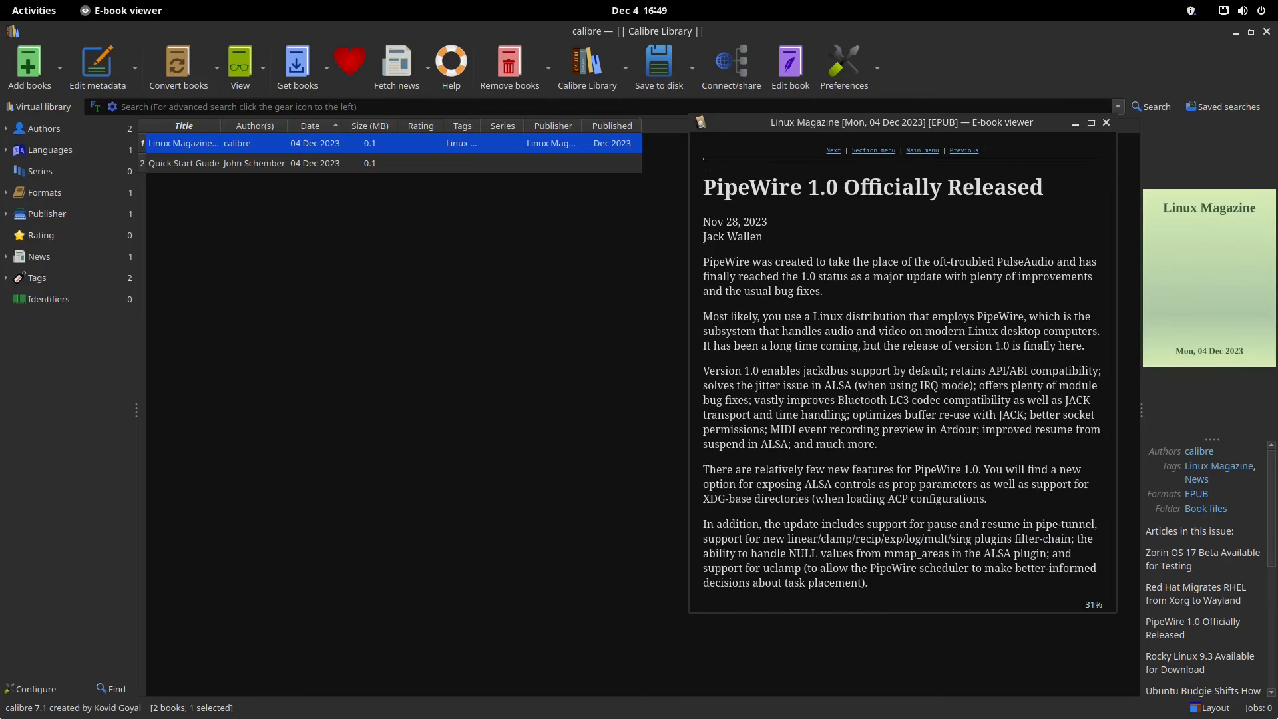
scroll(1085, 356, down, 1)
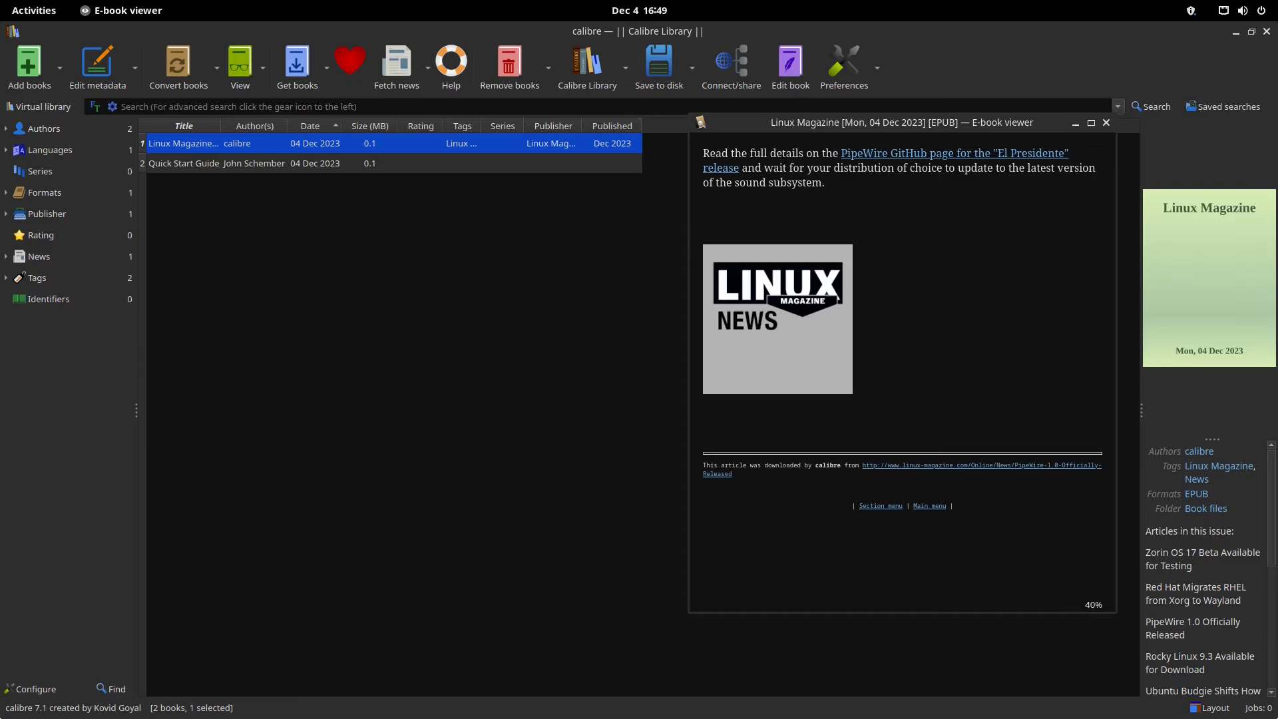
scroll(902, 366, down, 1)
scroll(958, 281, down, 1)
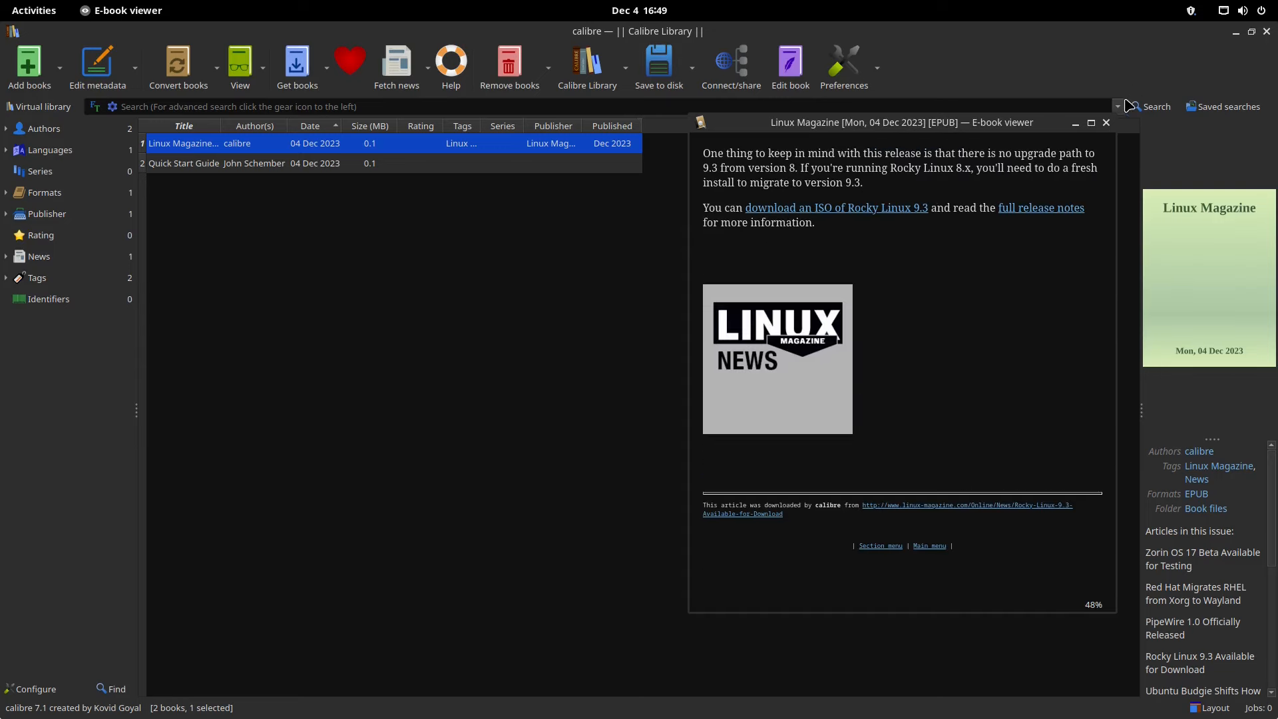
click(1107, 121)
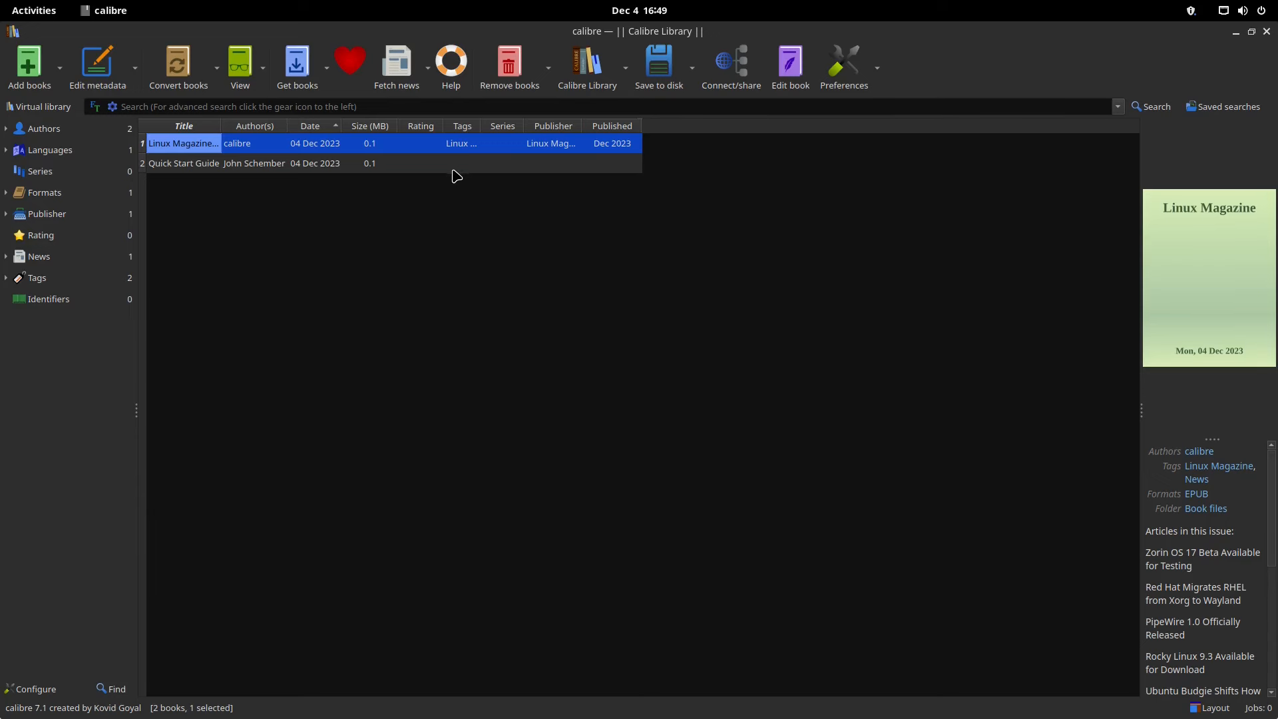
- Add all the EPUB files from the Documents/books folder to the library
click(28, 66)
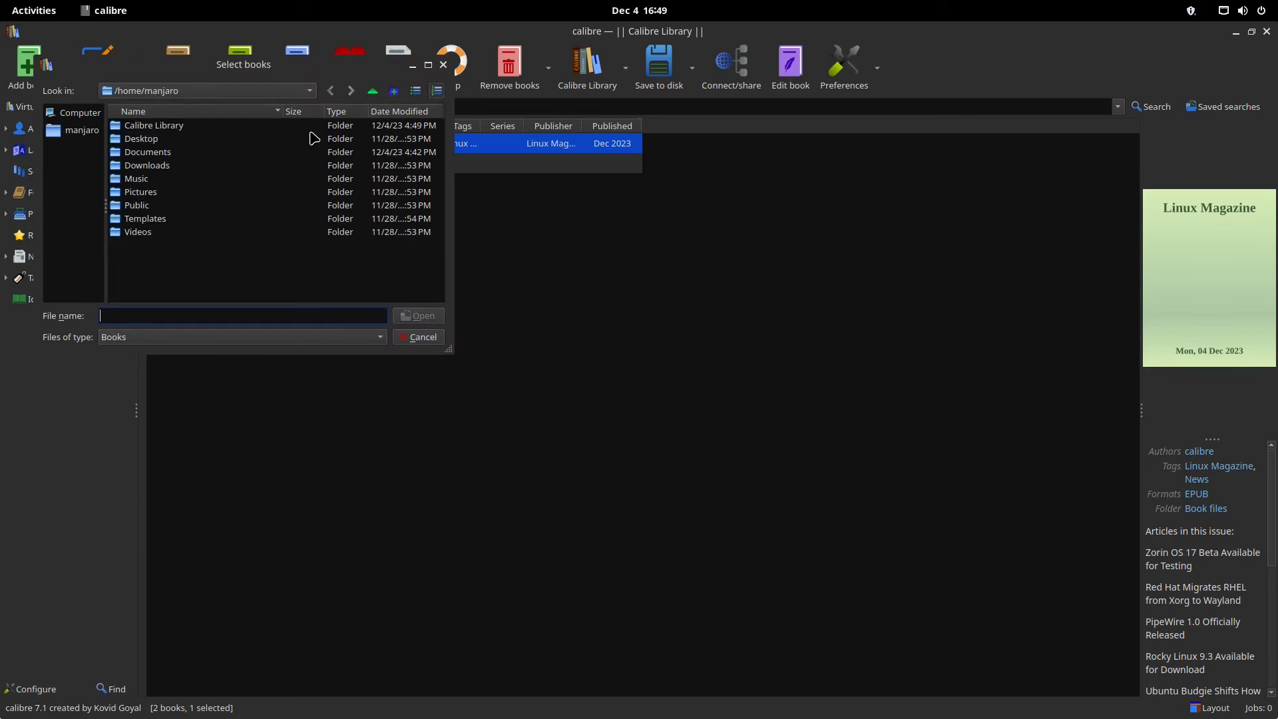
double_click(155, 151)
double_click(143, 126)
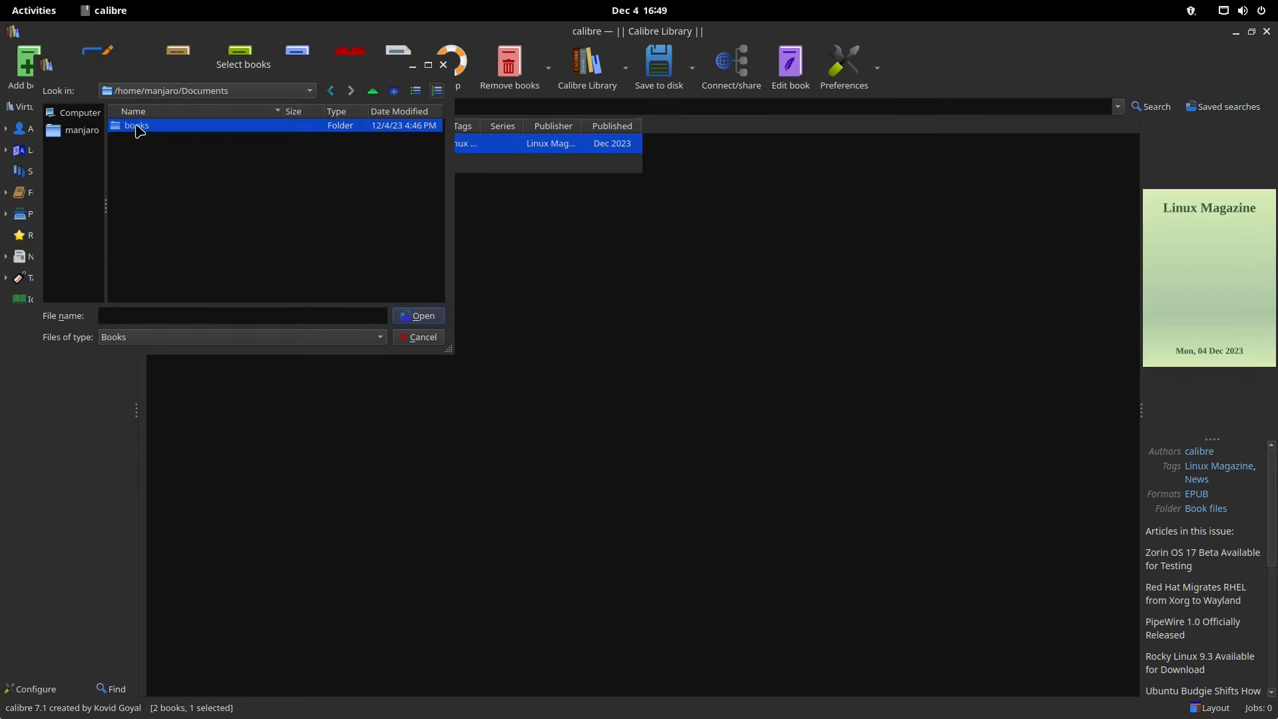
click(166, 126)
scroll(179, 200, down, 8)
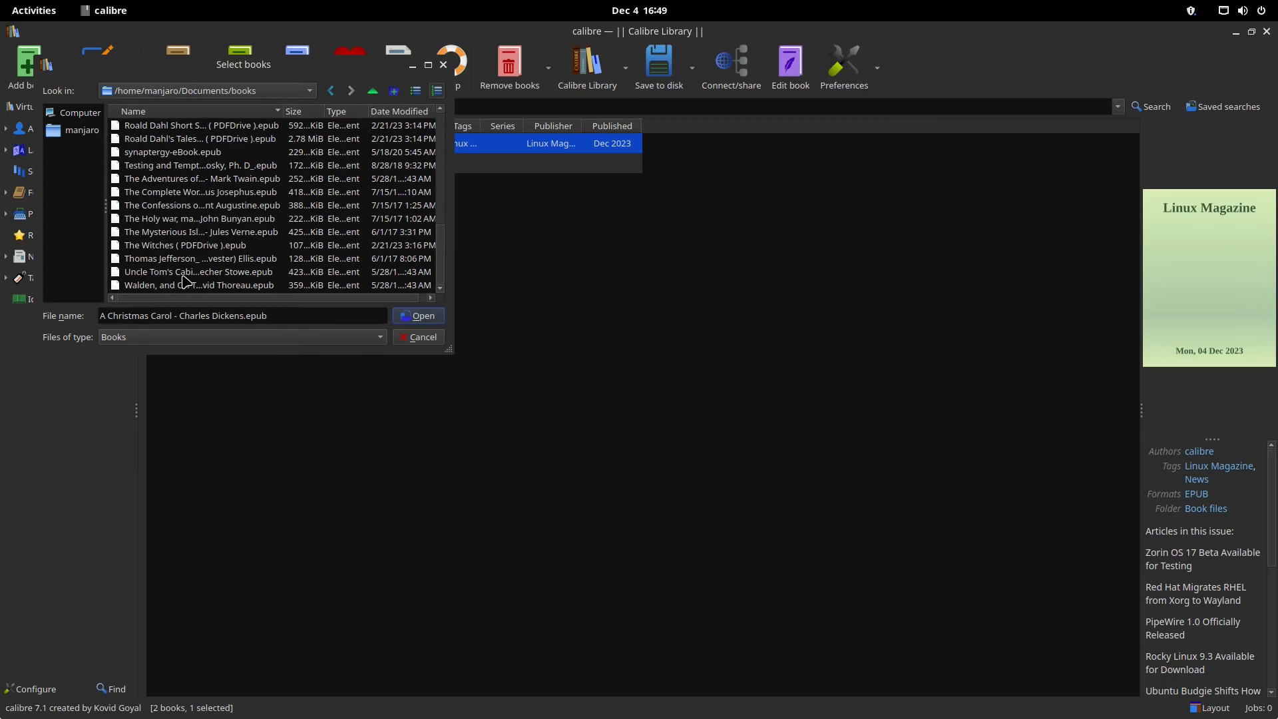
shift+click(186, 286)
click(420, 317)
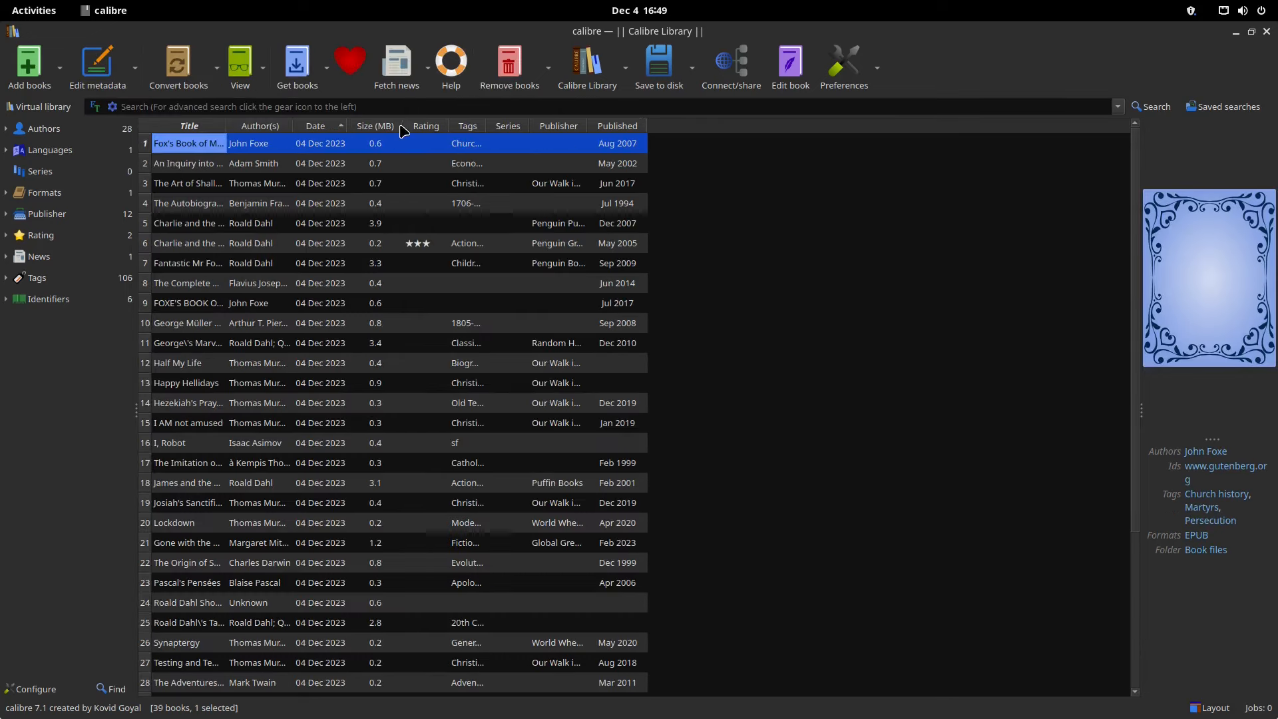
- Widen the Author(s) and Title columns, and enlarge the book details pane with The Art of Shallow Neighboring selected
double_click(293, 125)
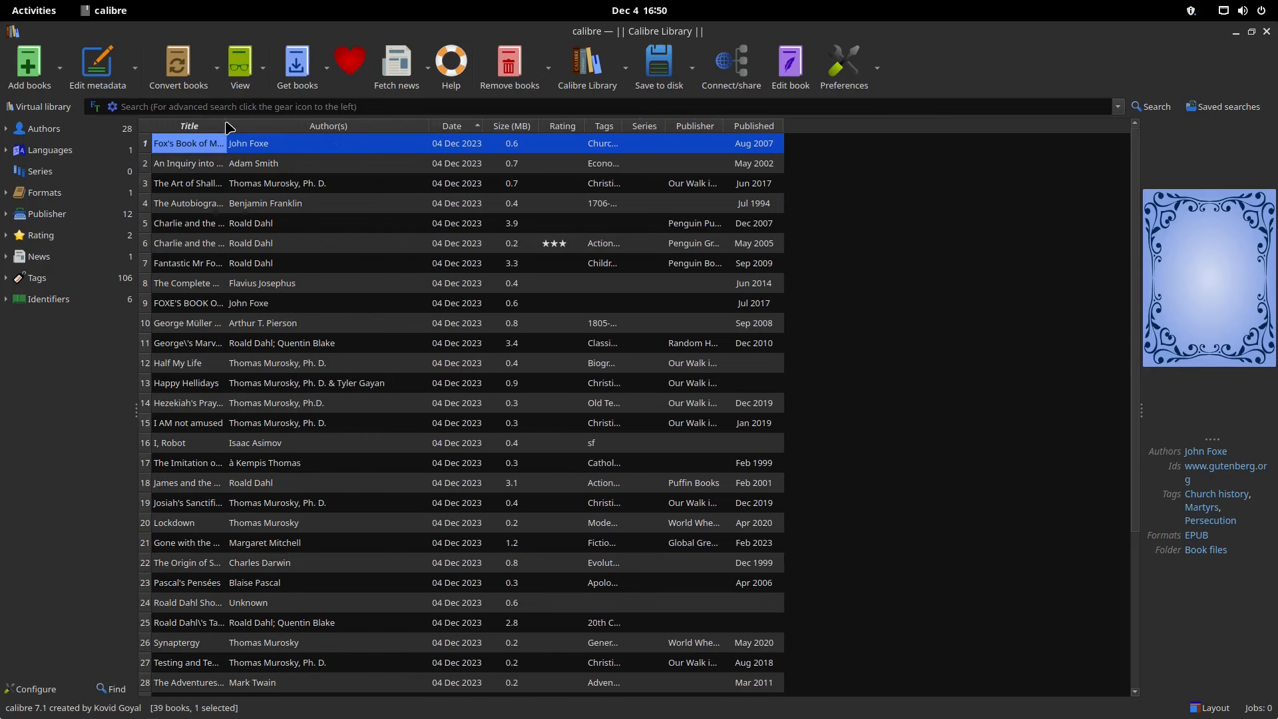
double_click(226, 126)
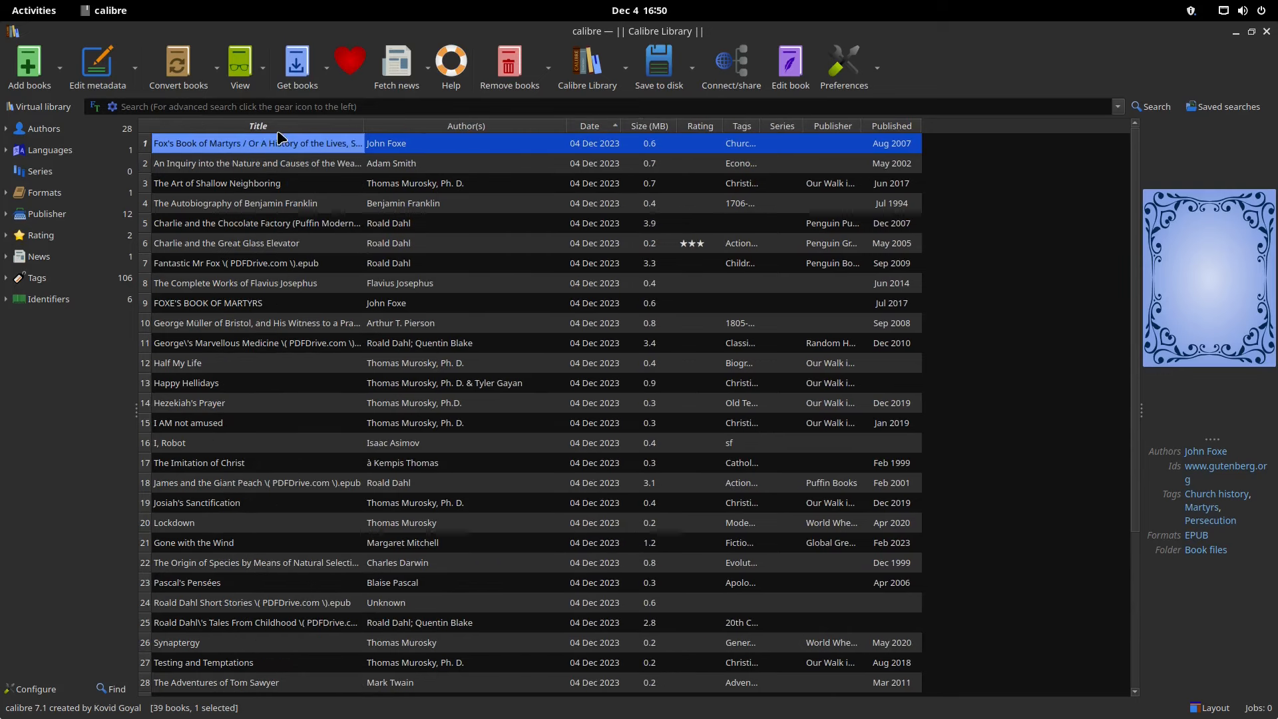
click(262, 172)
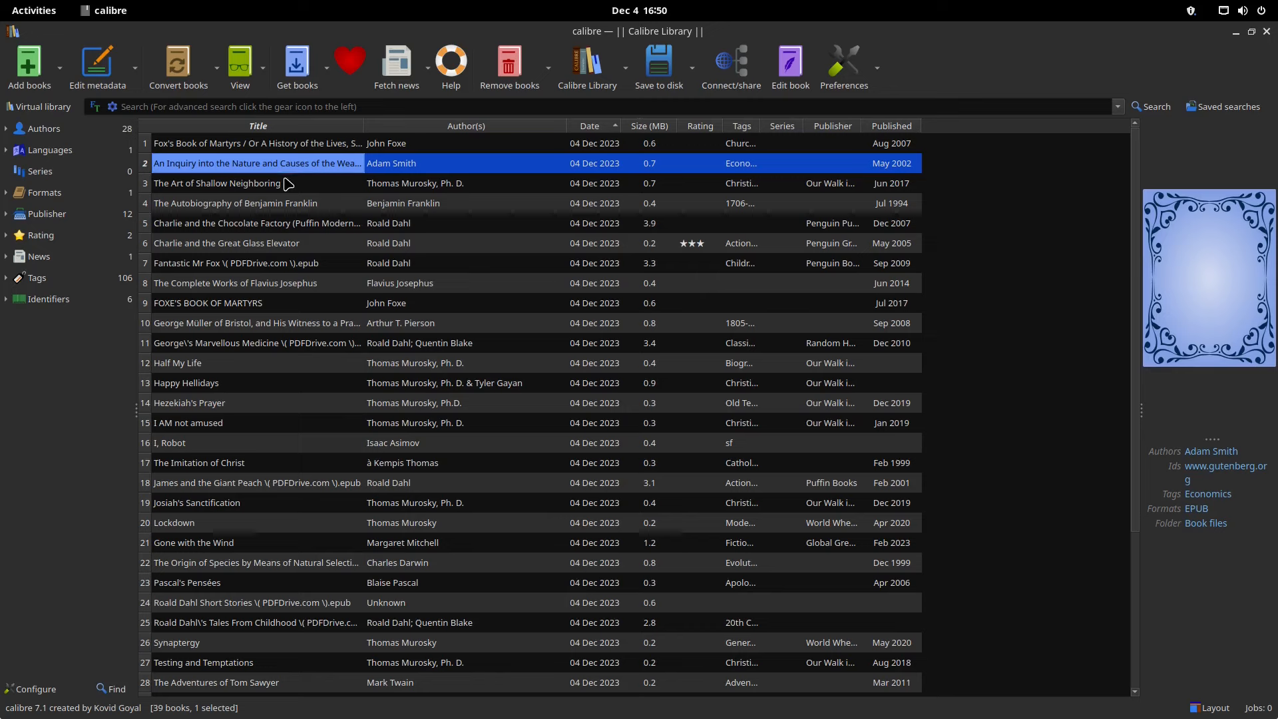
click(286, 184)
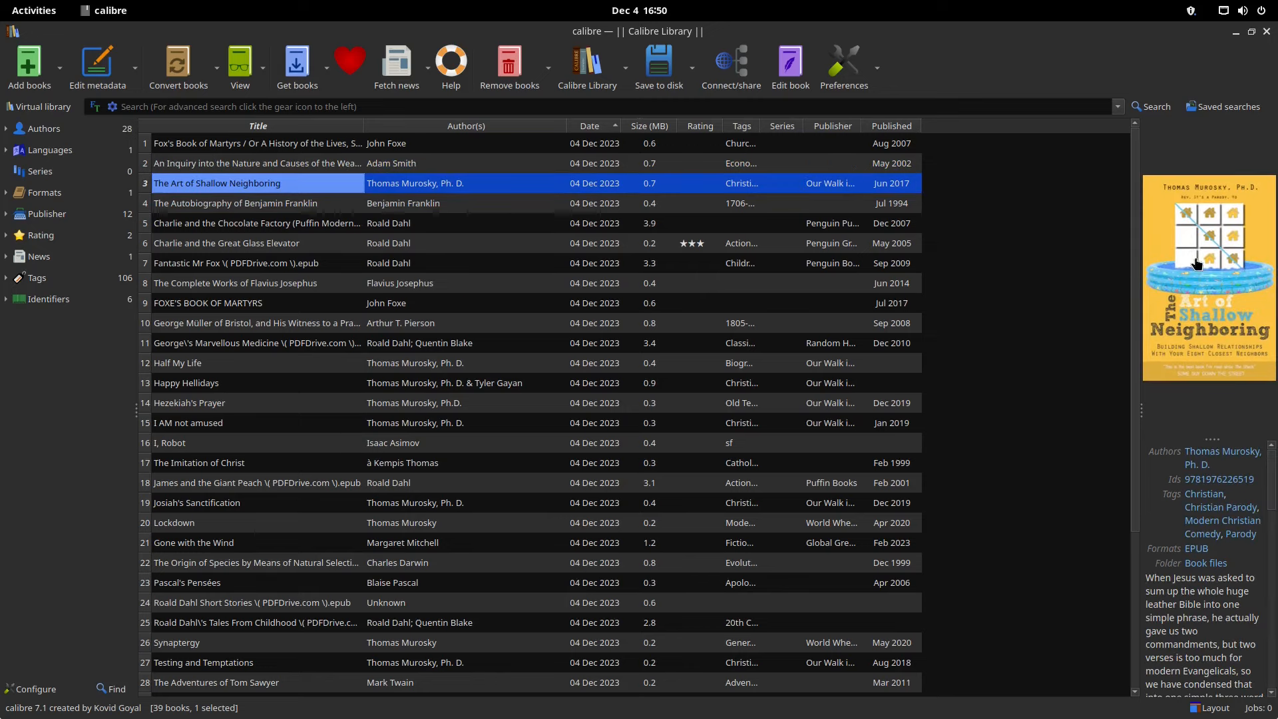
drag(1142, 316, 996, 317)
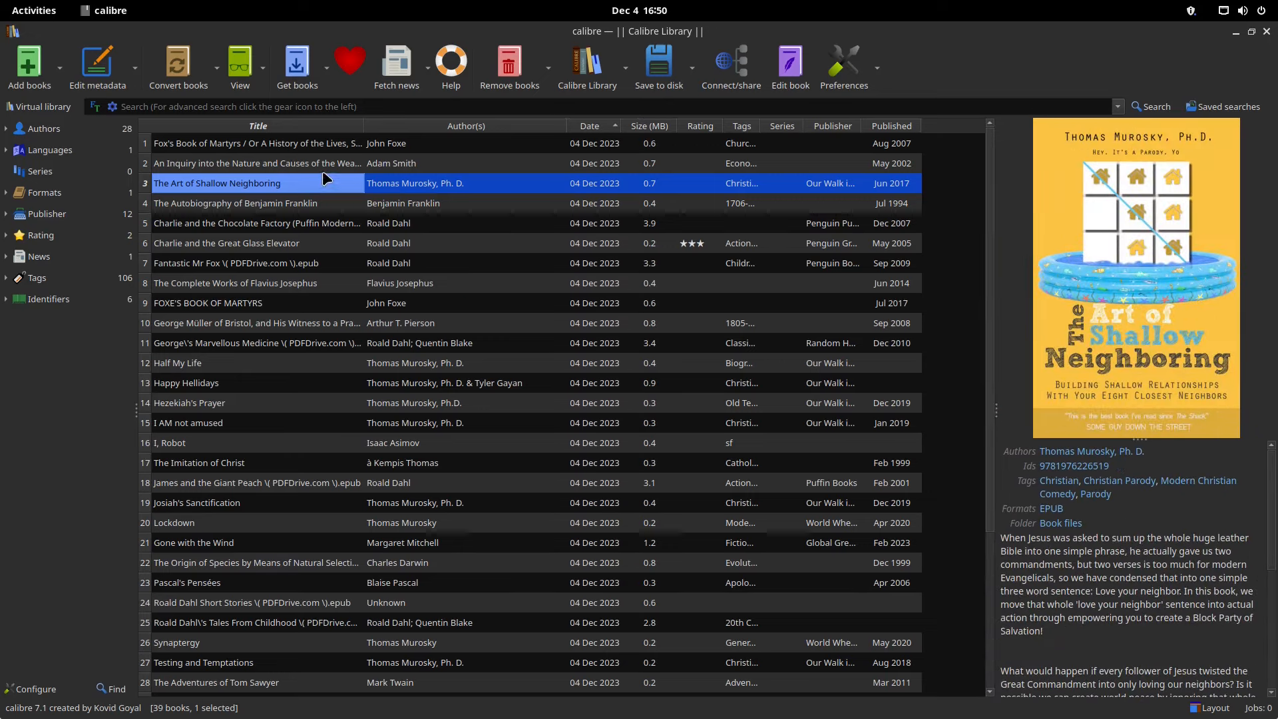
- Sort the library by author and preview I, Robot, The Confessions of St. Augustine and George's Marvellous Medicine
click(457, 128)
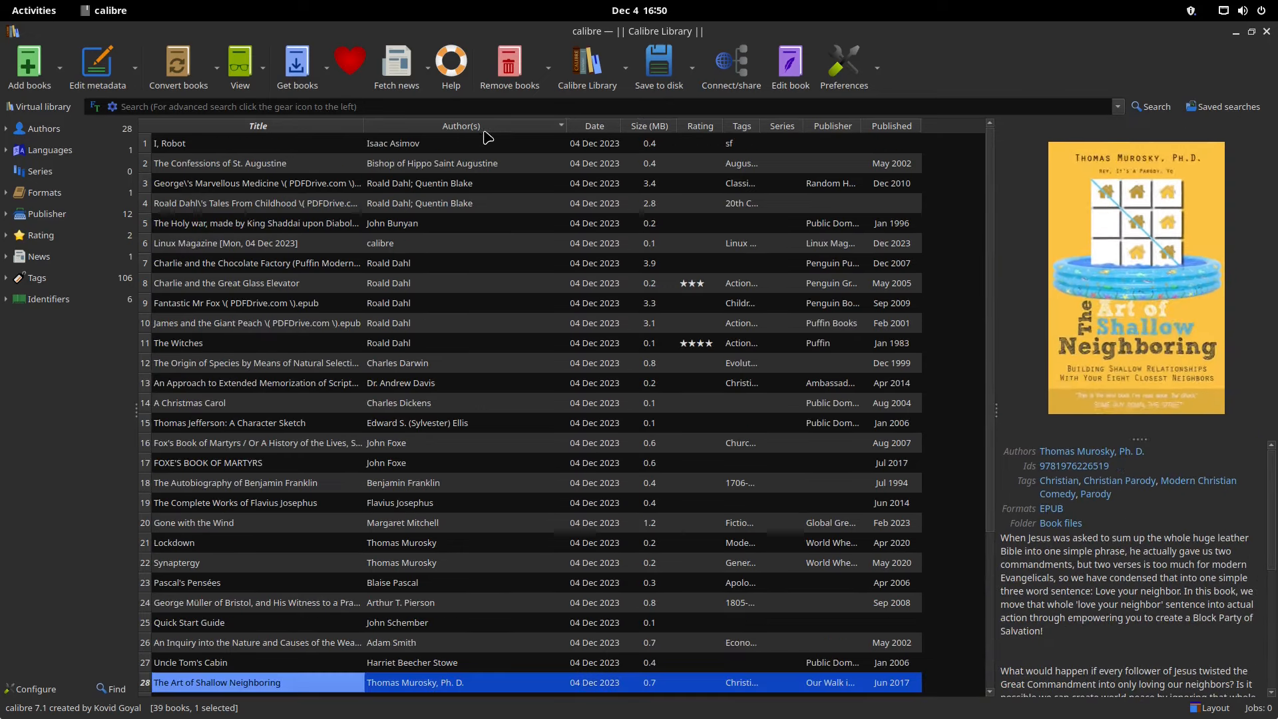
click(397, 145)
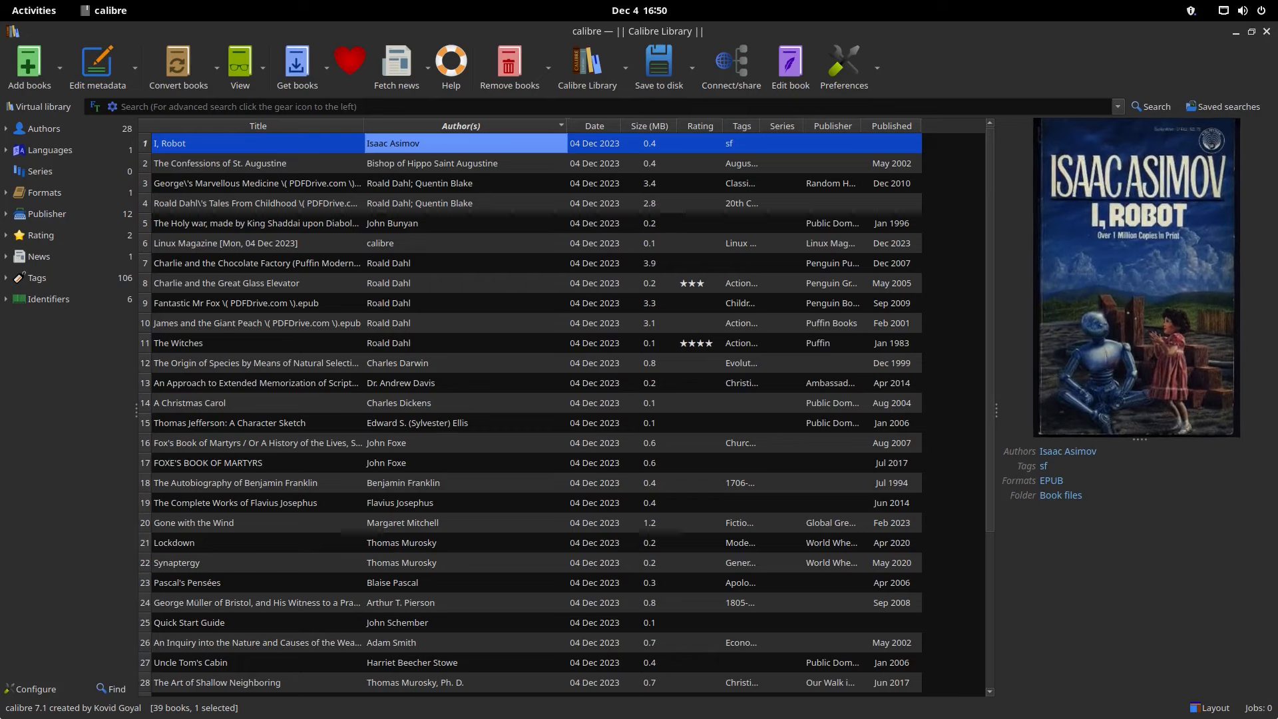
click(257, 167)
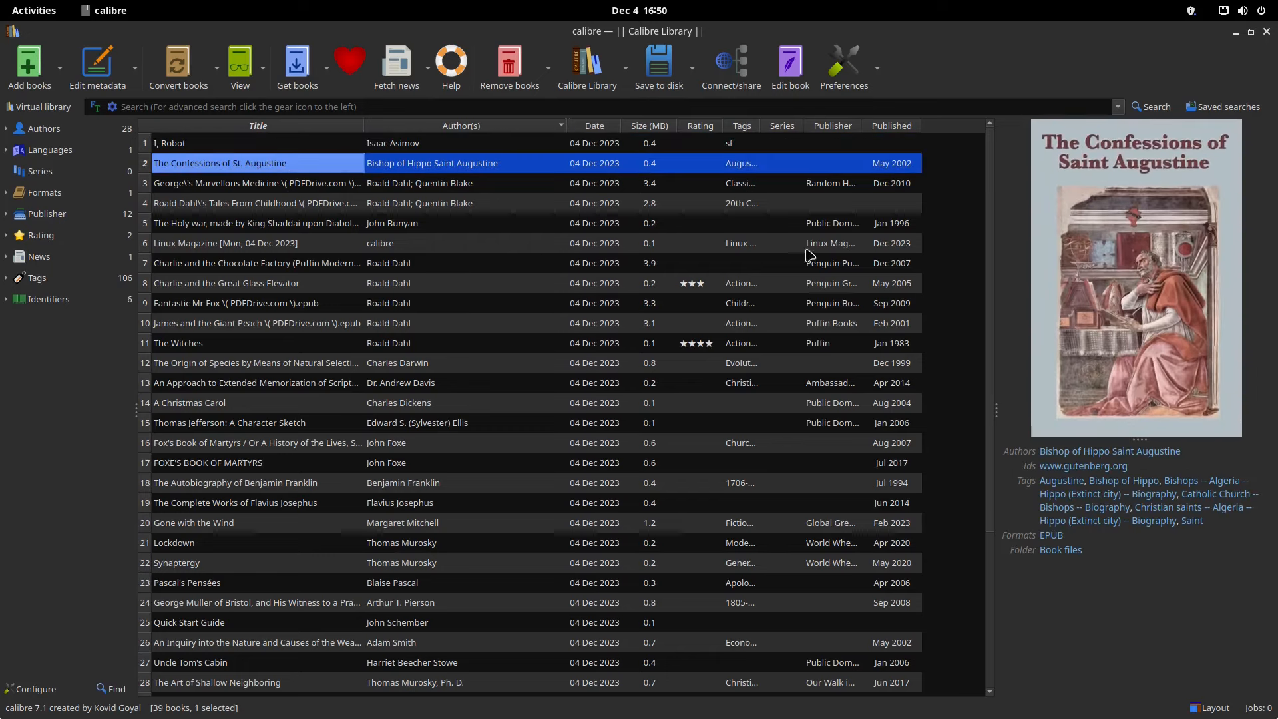
click(232, 185)
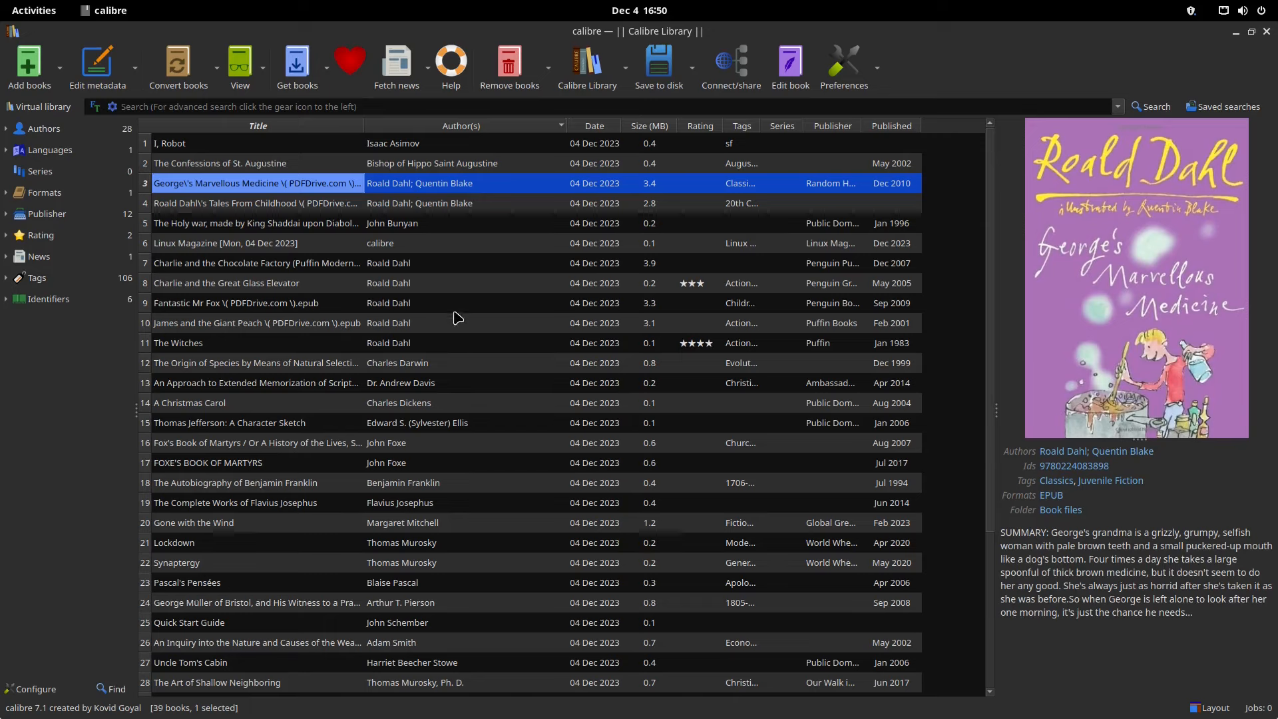
- View the covers and details of the five consecutive books from The Art of Shallow Neighboring to Testing and Temptations
scroll(326, 325, down, 4)
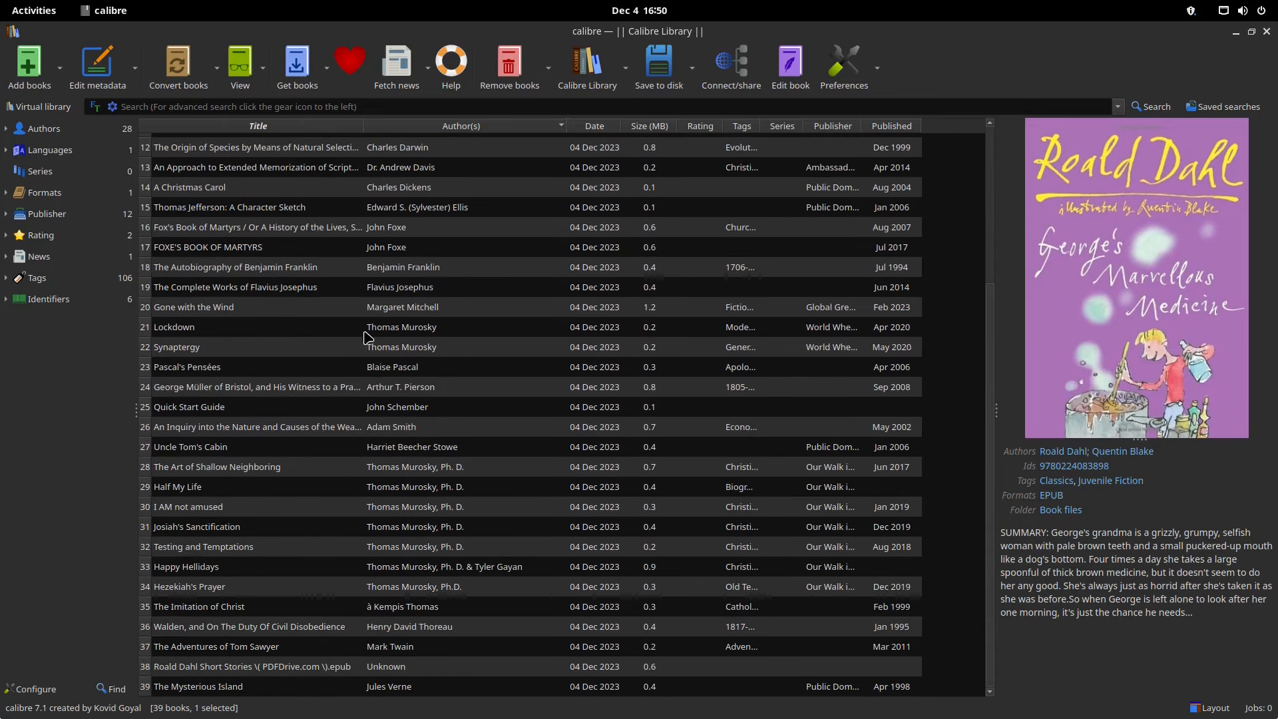
click(414, 467)
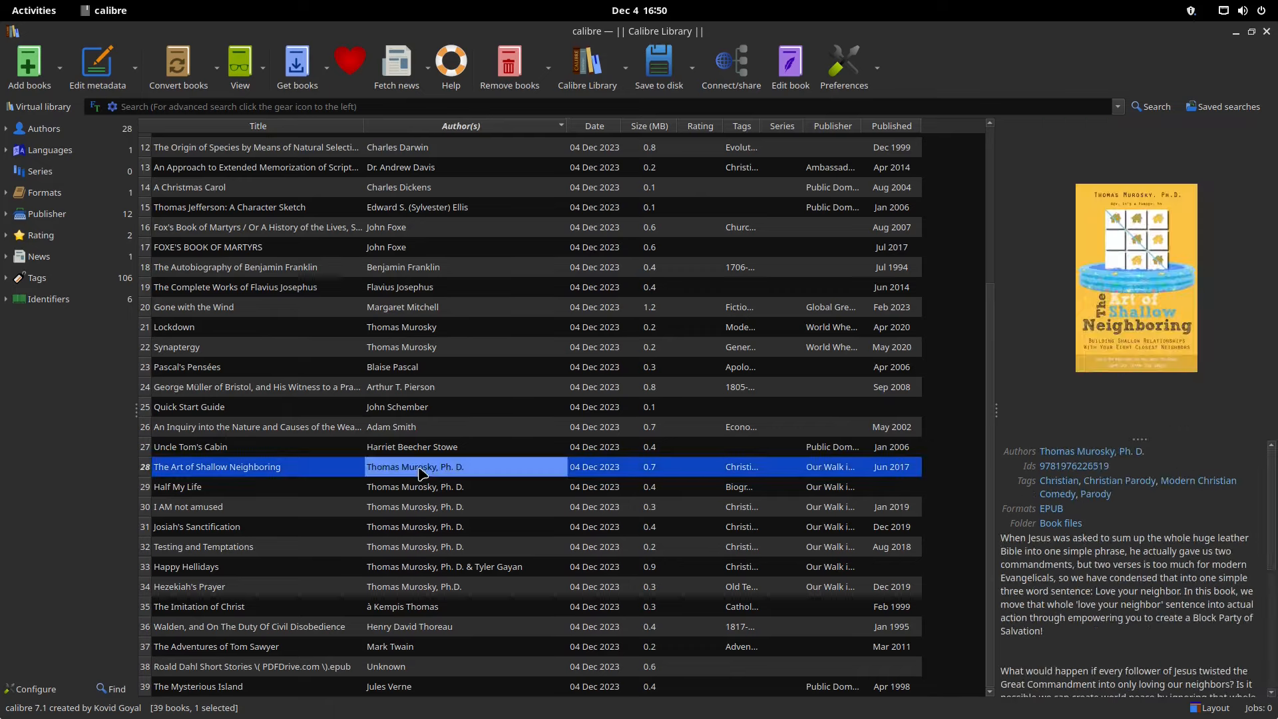
click(346, 487)
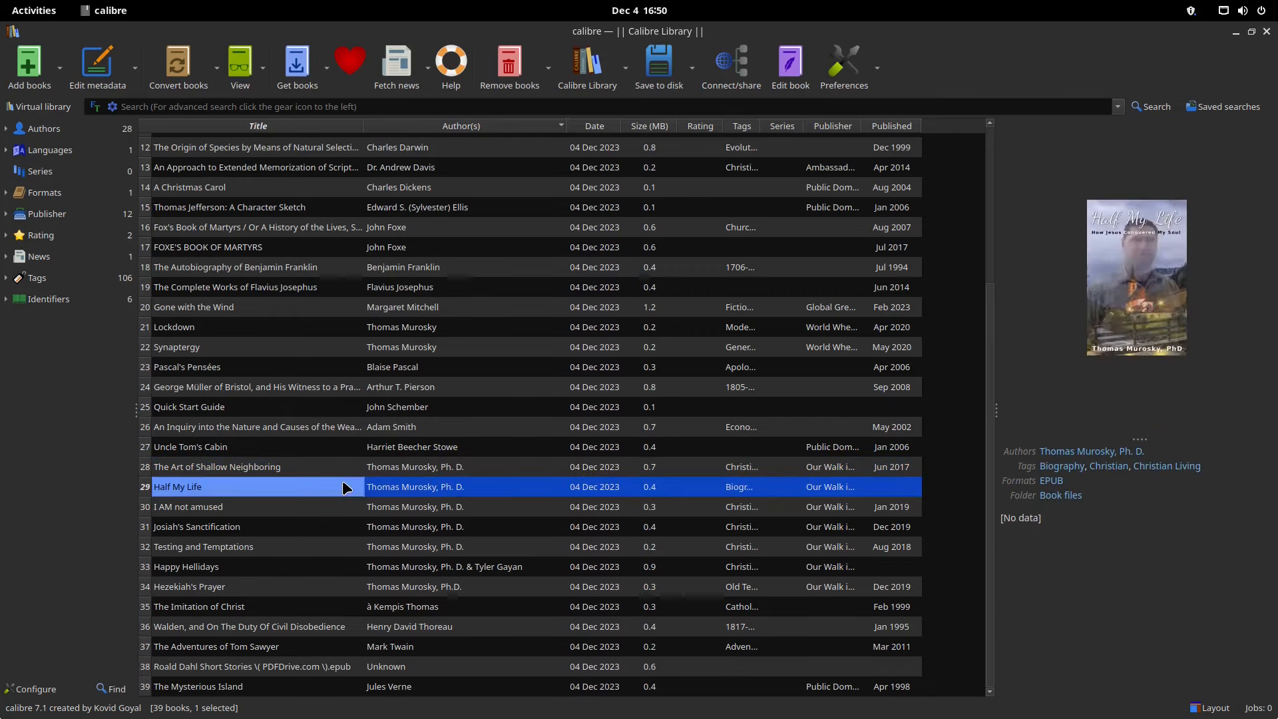
click(430, 511)
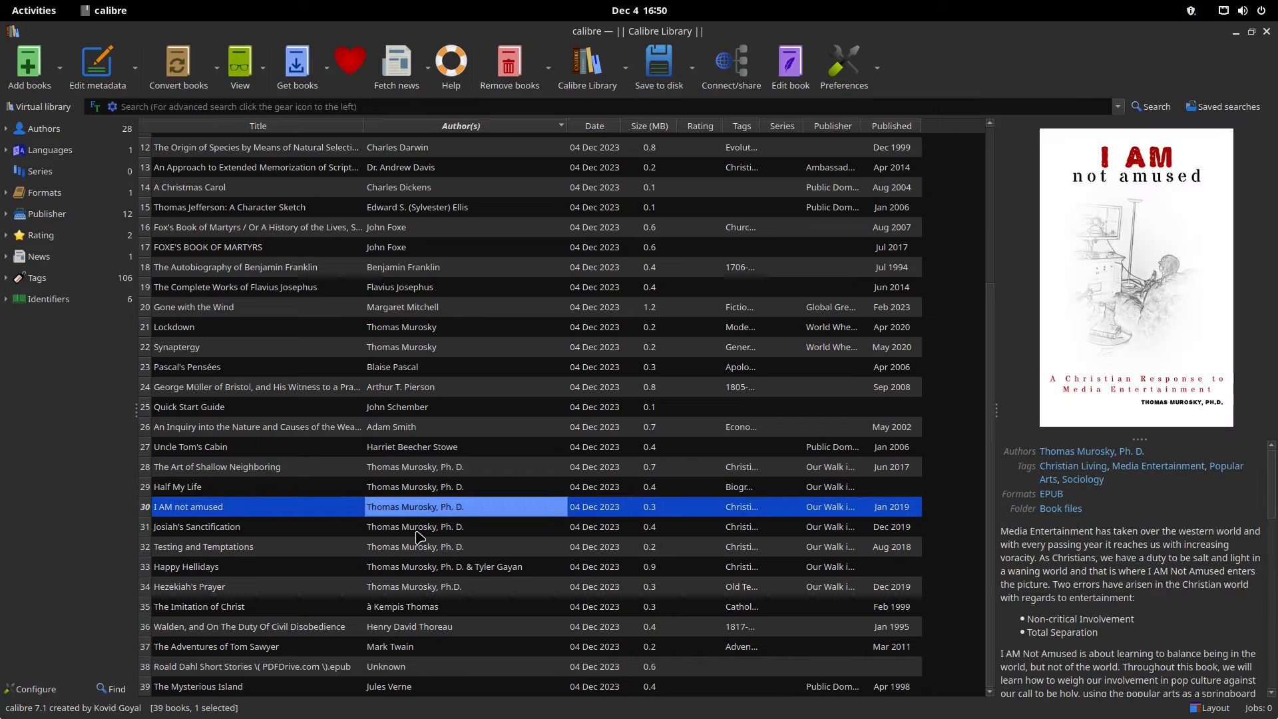
click(392, 529)
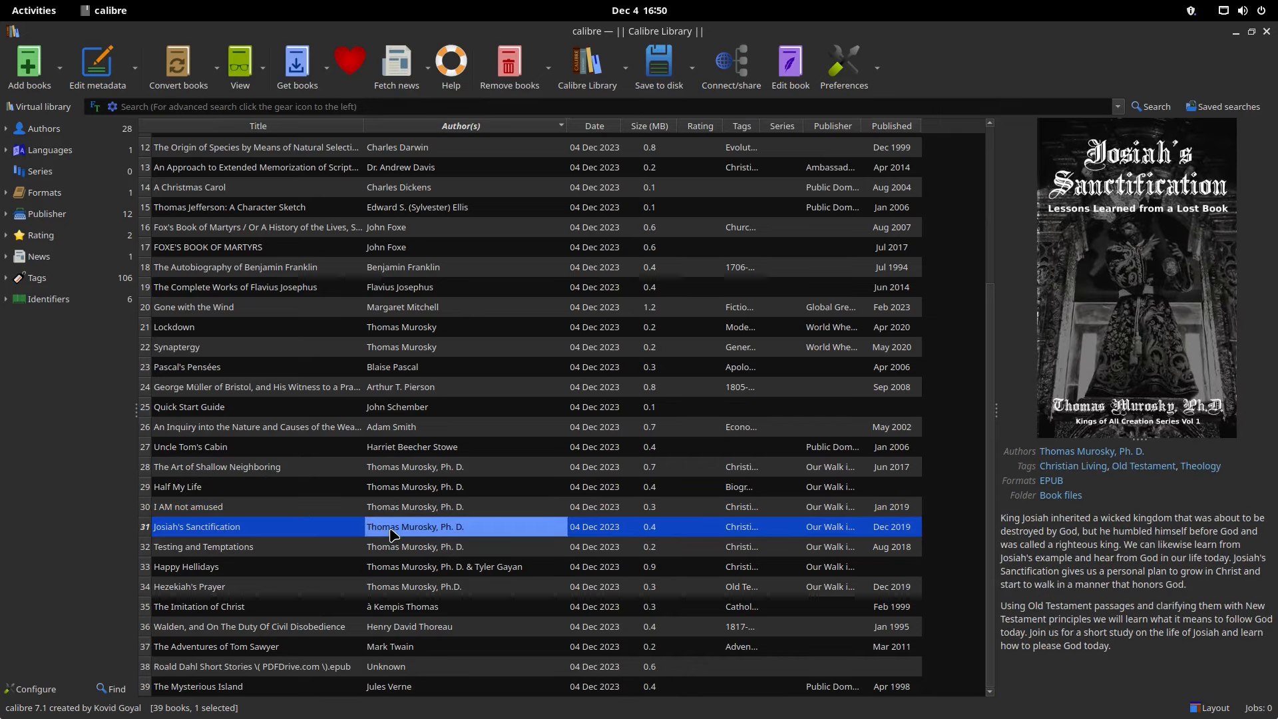
click(388, 548)
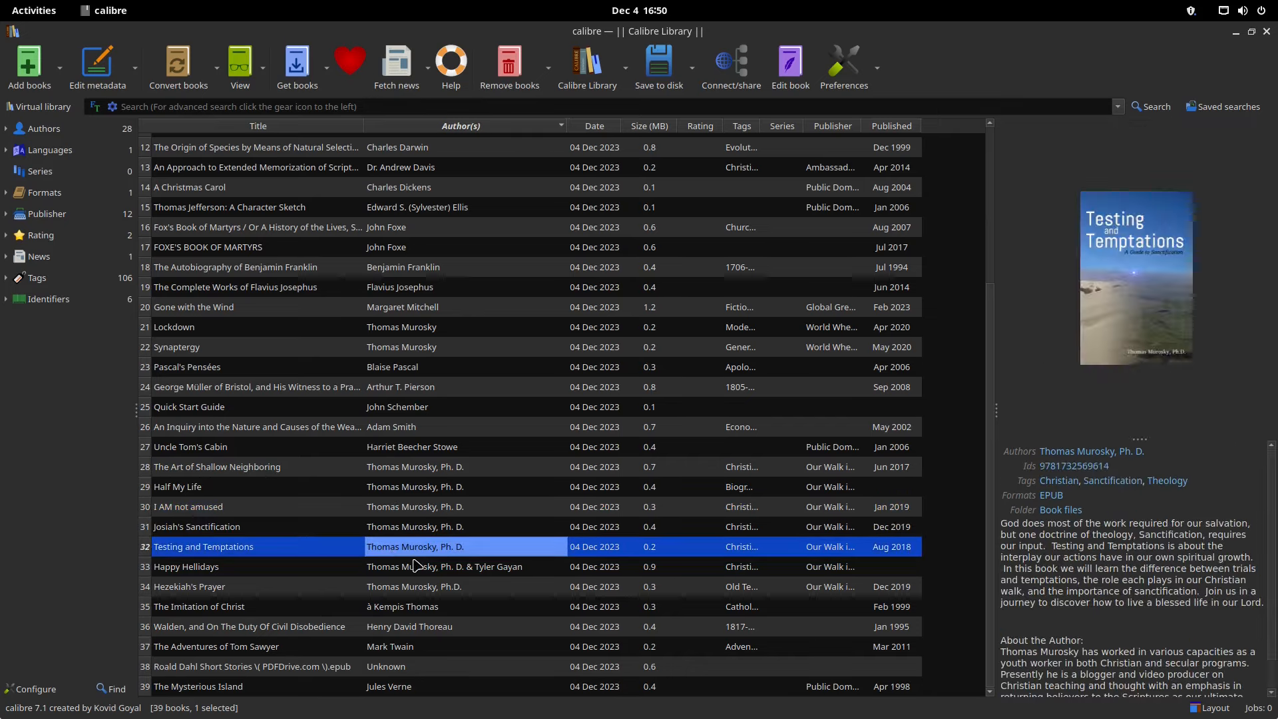
- View the covers and details of the books from Happy Hellidays to The Adventures of Tom Sawyer
click(449, 569)
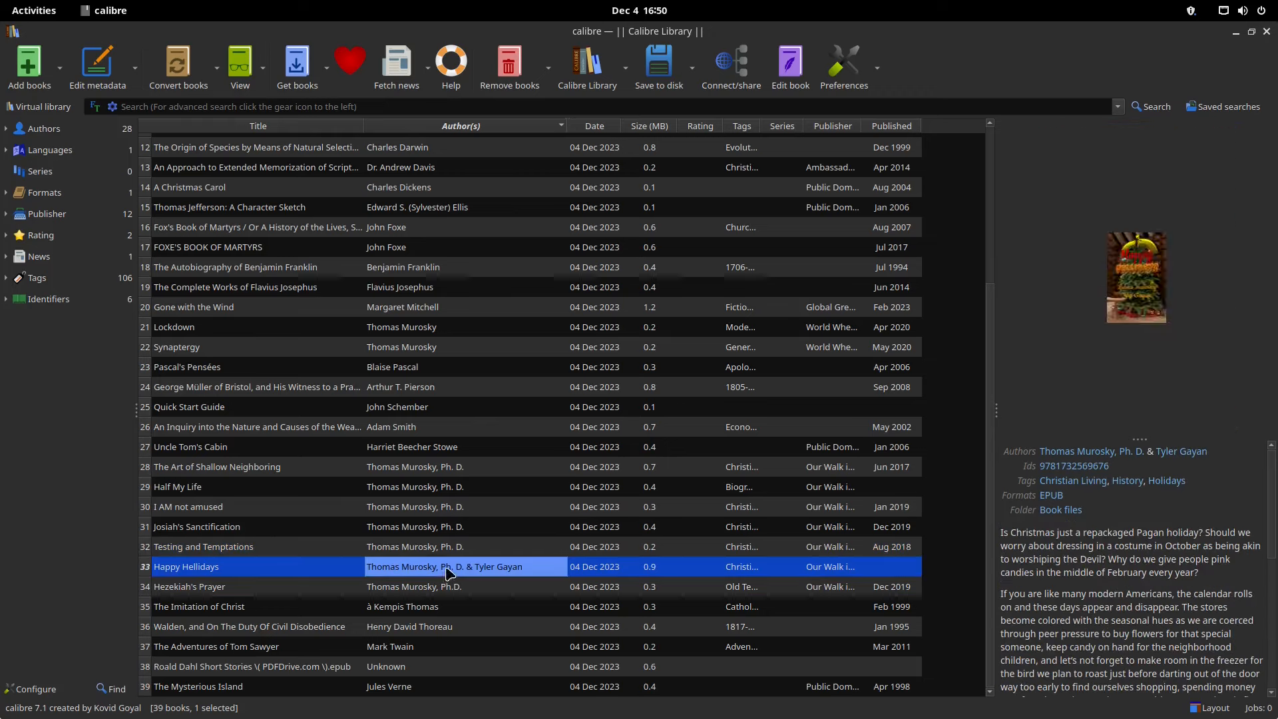
click(414, 590)
click(403, 608)
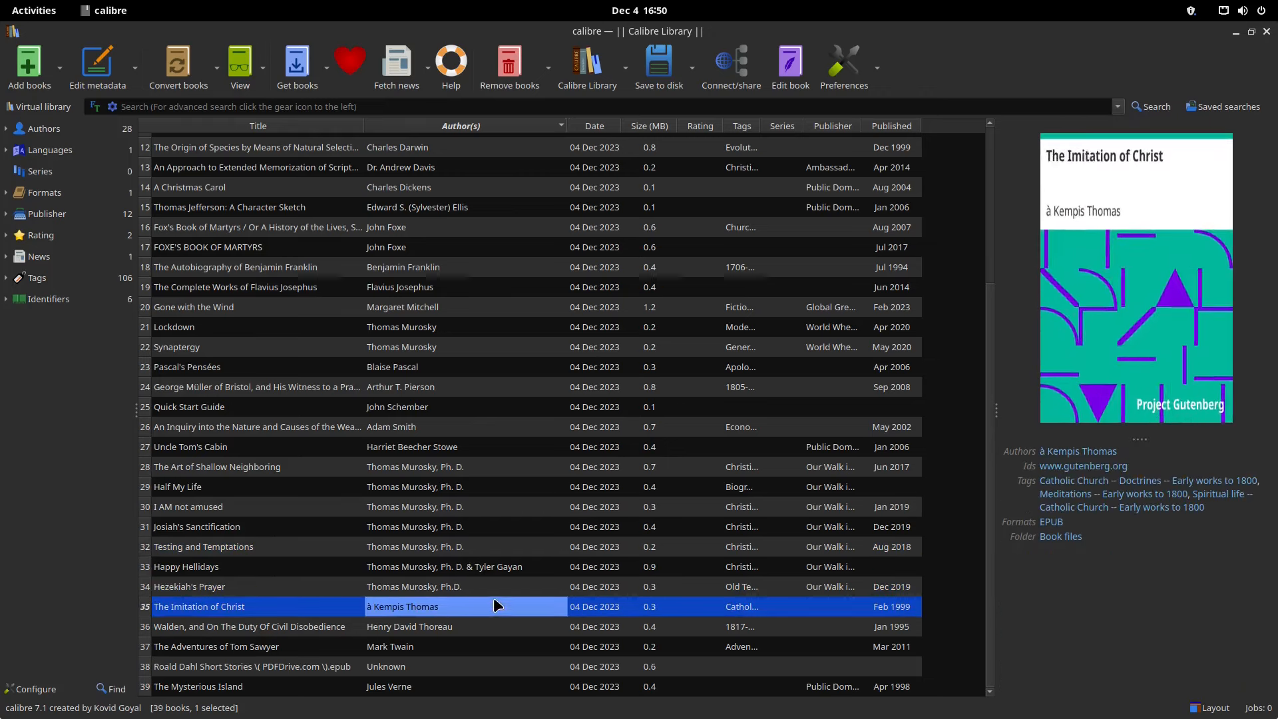
click(360, 629)
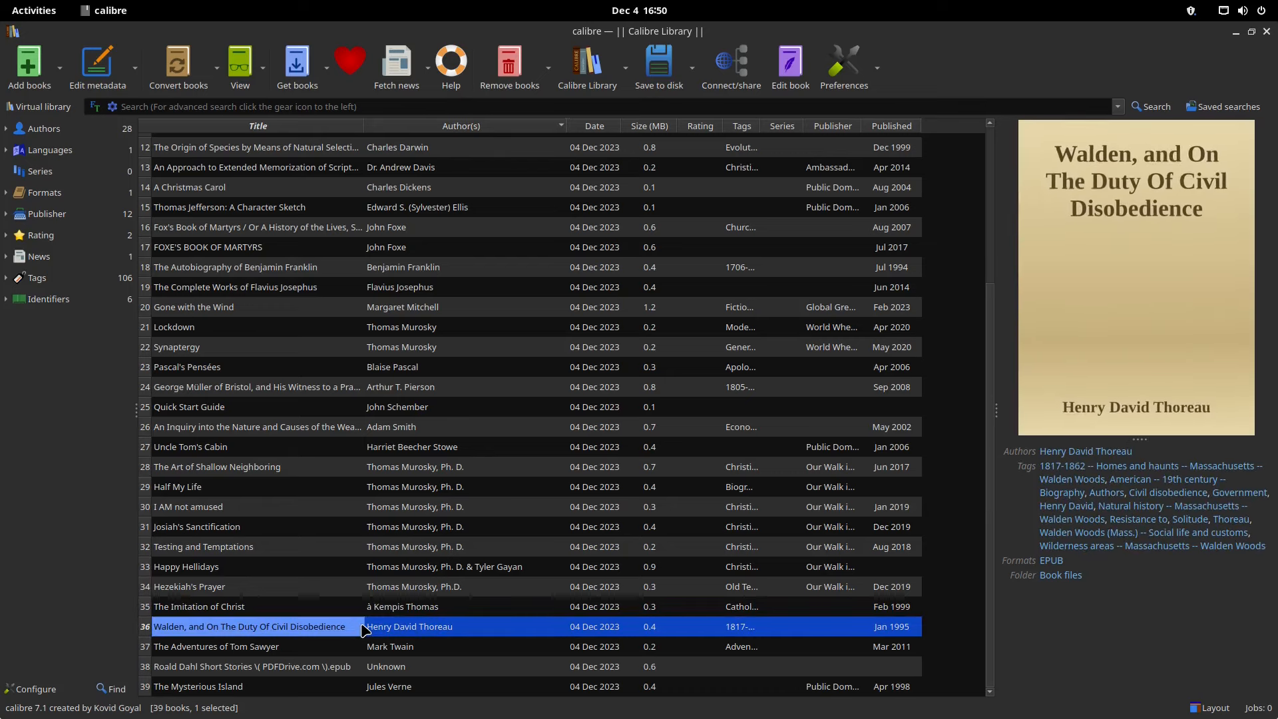
click(310, 649)
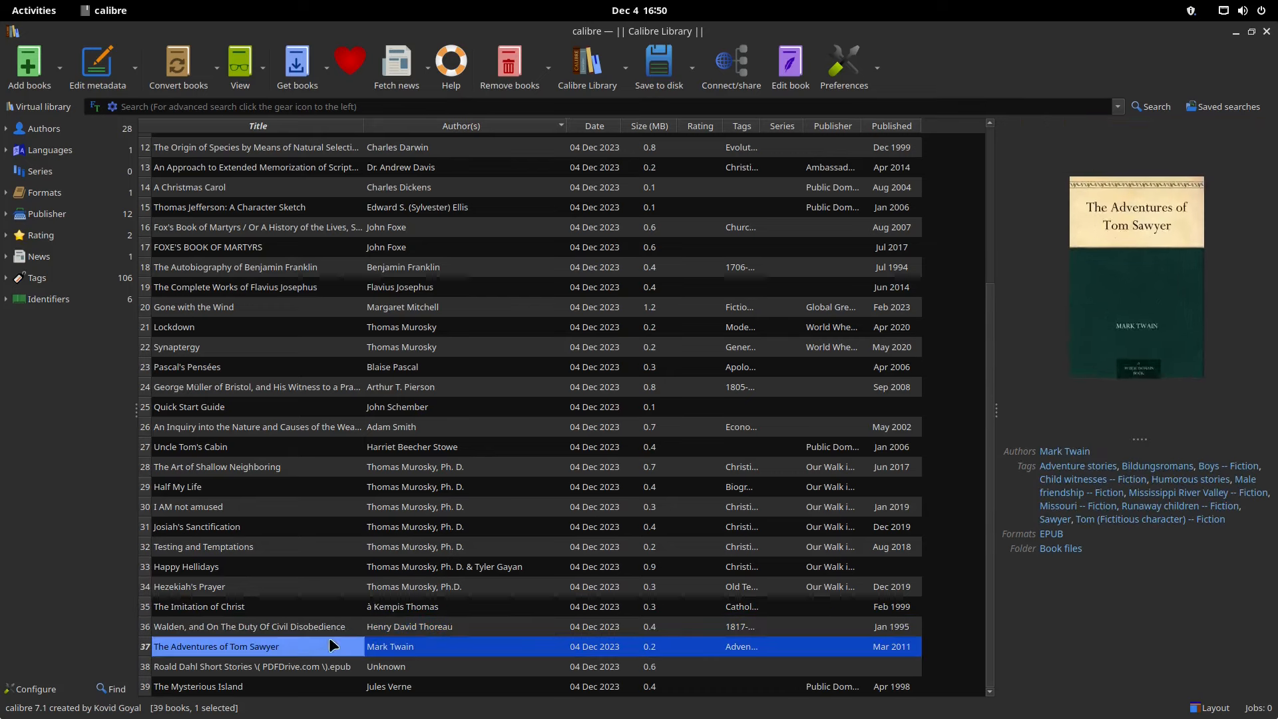
- Look over the metadata editor for The Adventures of Tom Sawyer and close it without making changes
scroll(270, 642, up, 4)
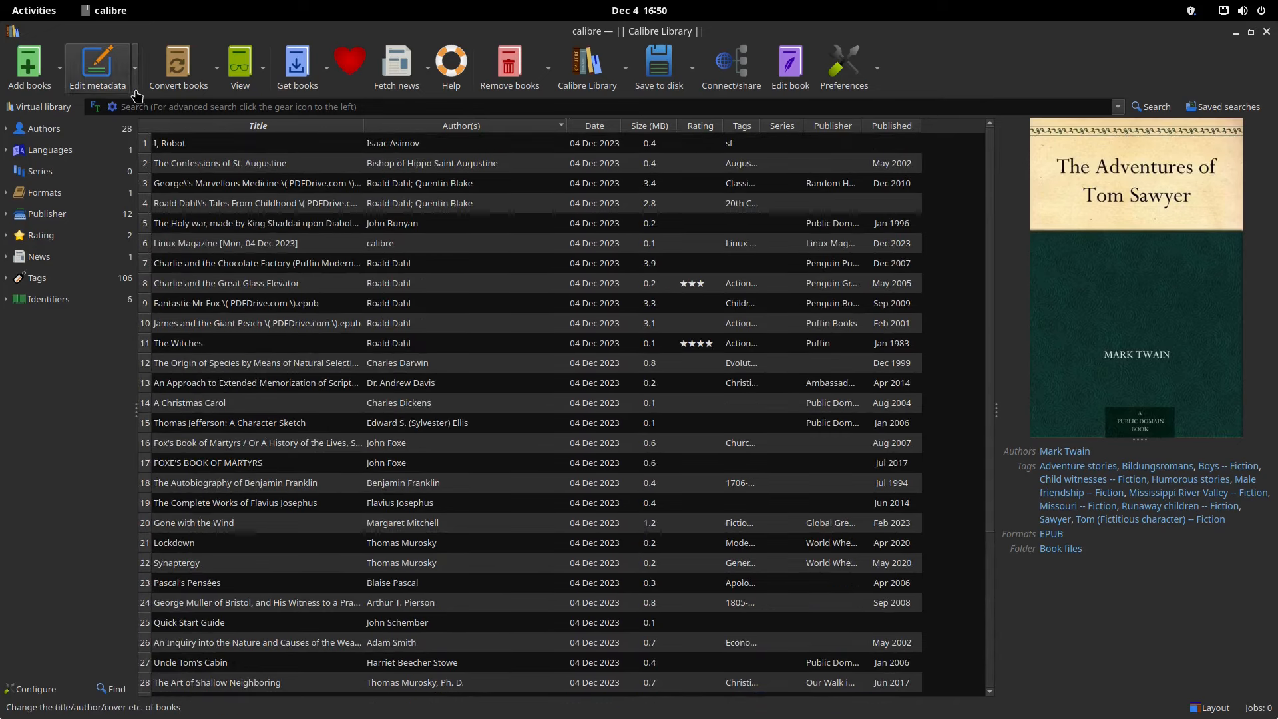
click(105, 78)
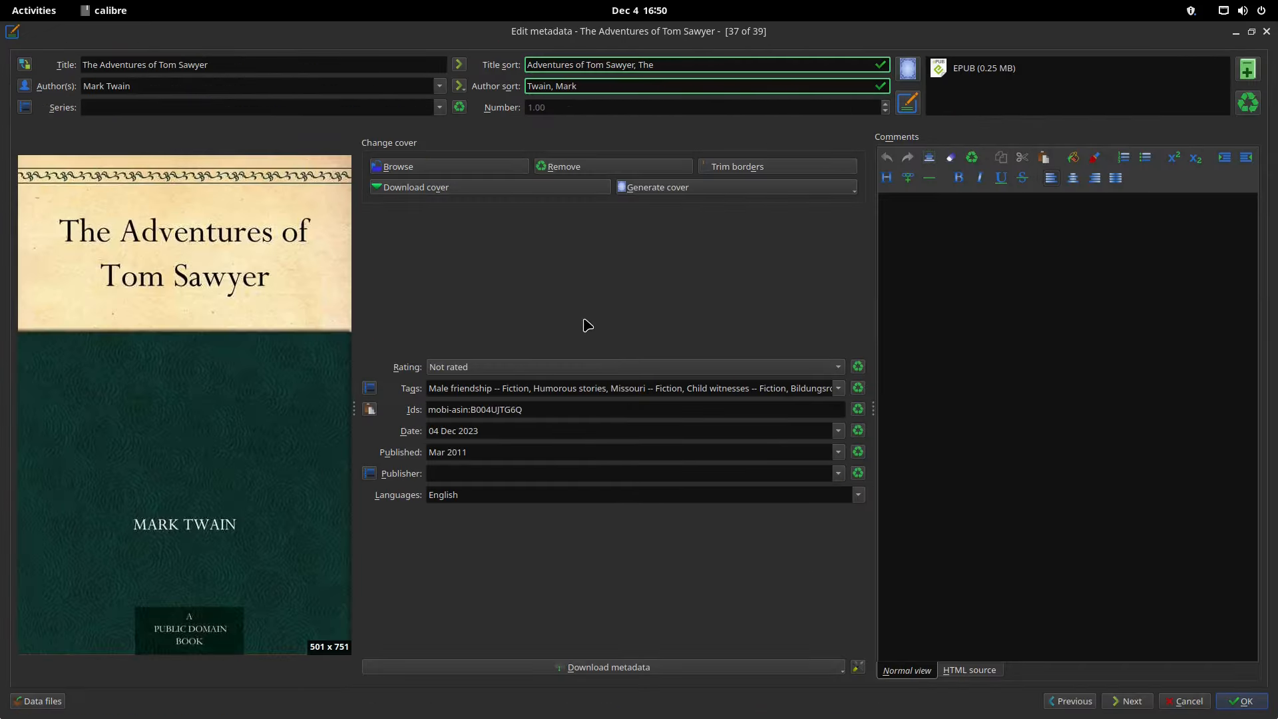
click(1266, 32)
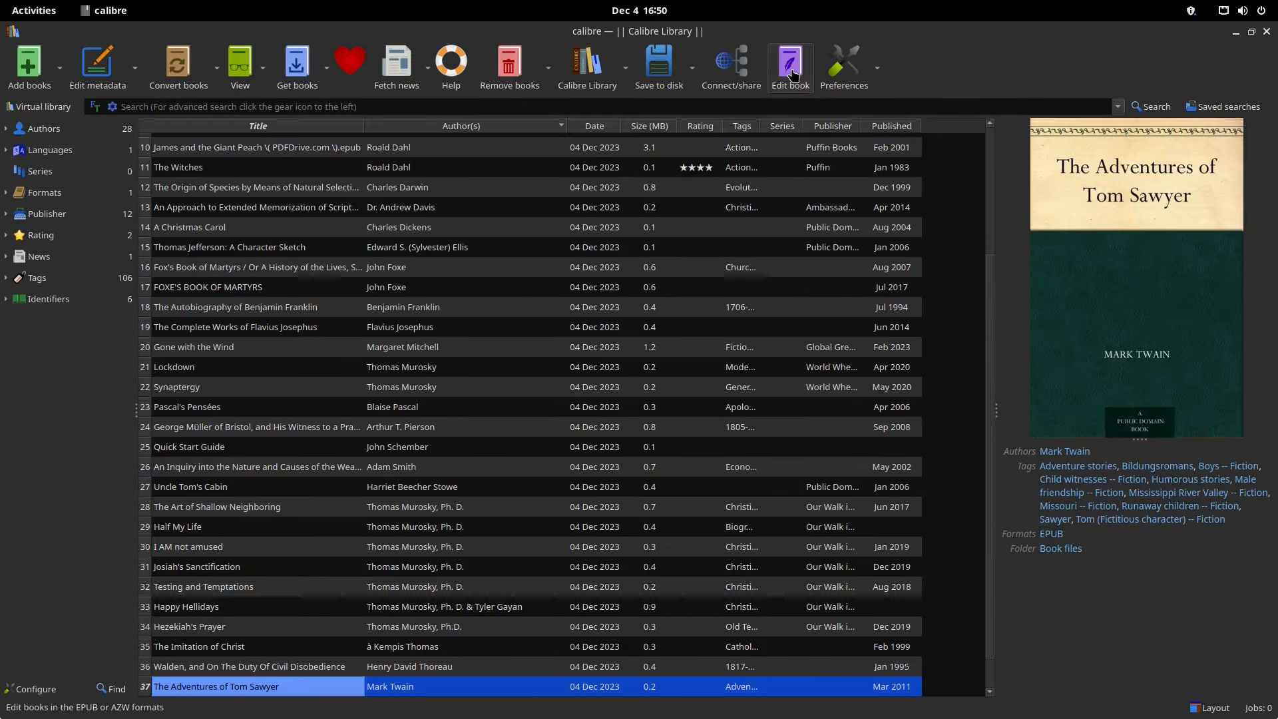
- Open The Adventures of Tom Sawyer in the e-book editor, enlarge its window to view the contents, and close it
key(t)
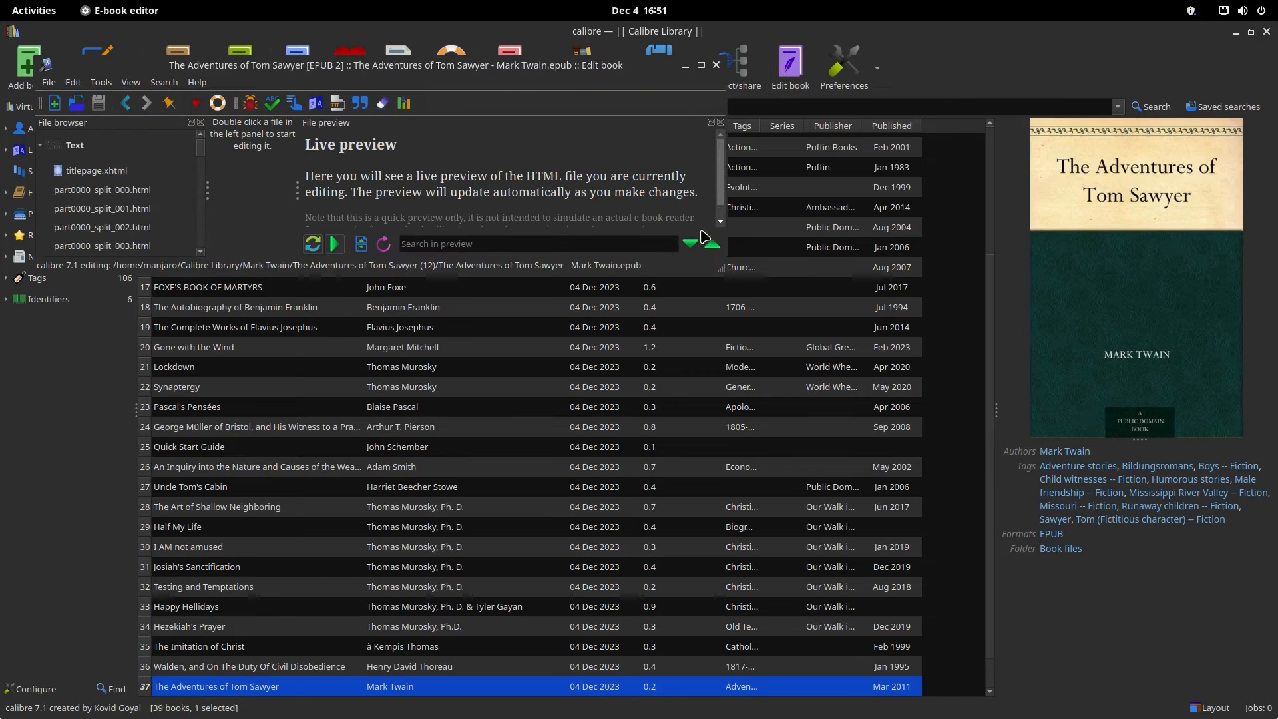
drag(720, 268, 886, 460)
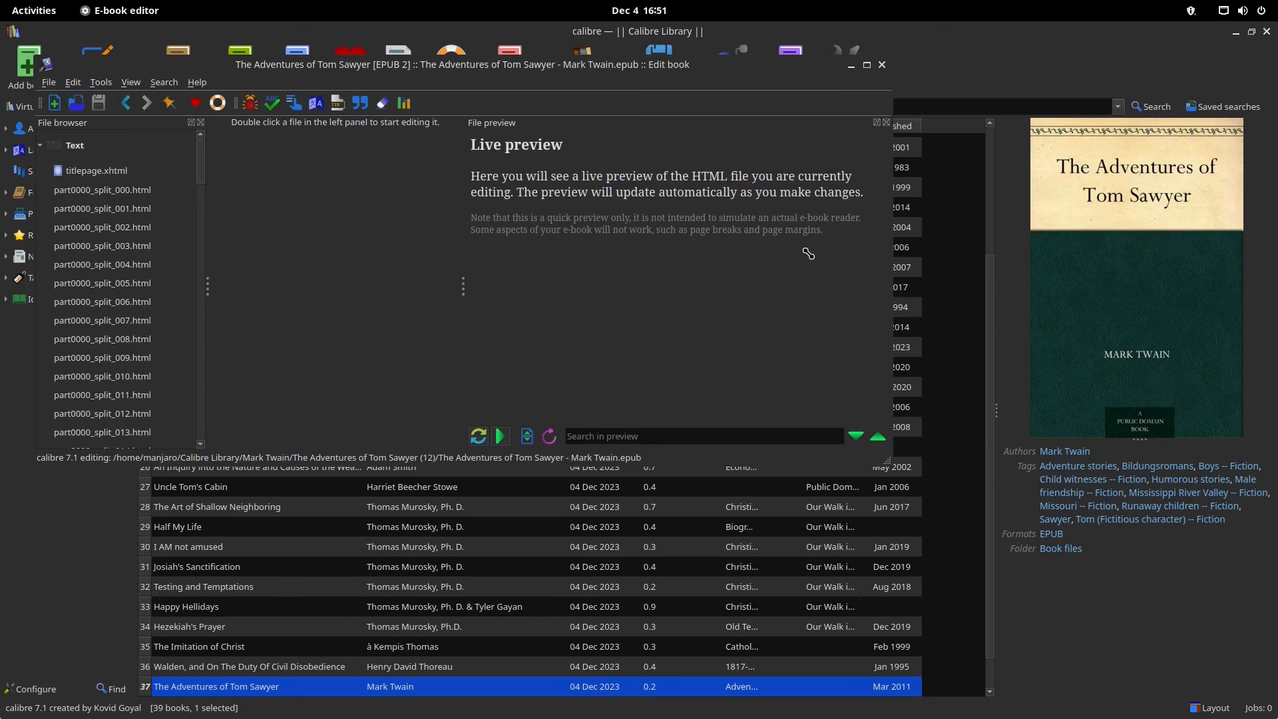
click(882, 65)
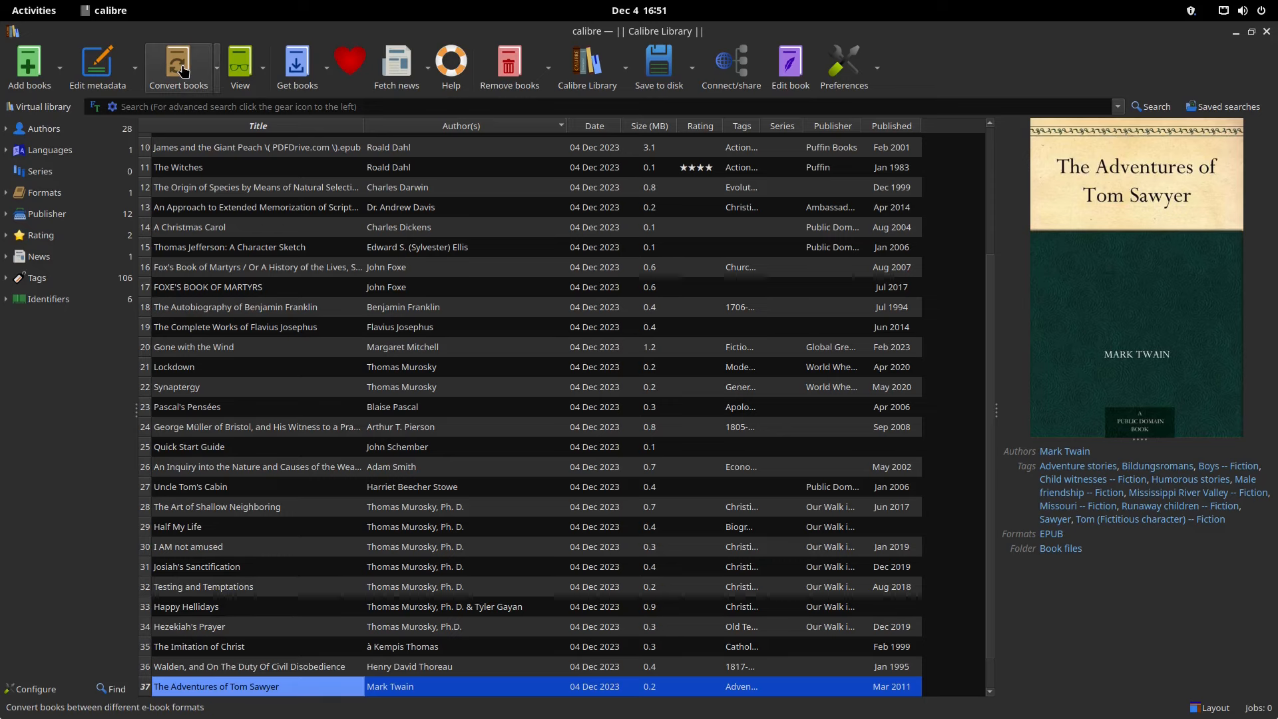
- Open the individual conversion settings for The Witches, choose MOBI as the output format, and close the dialog without converting
click(286, 167)
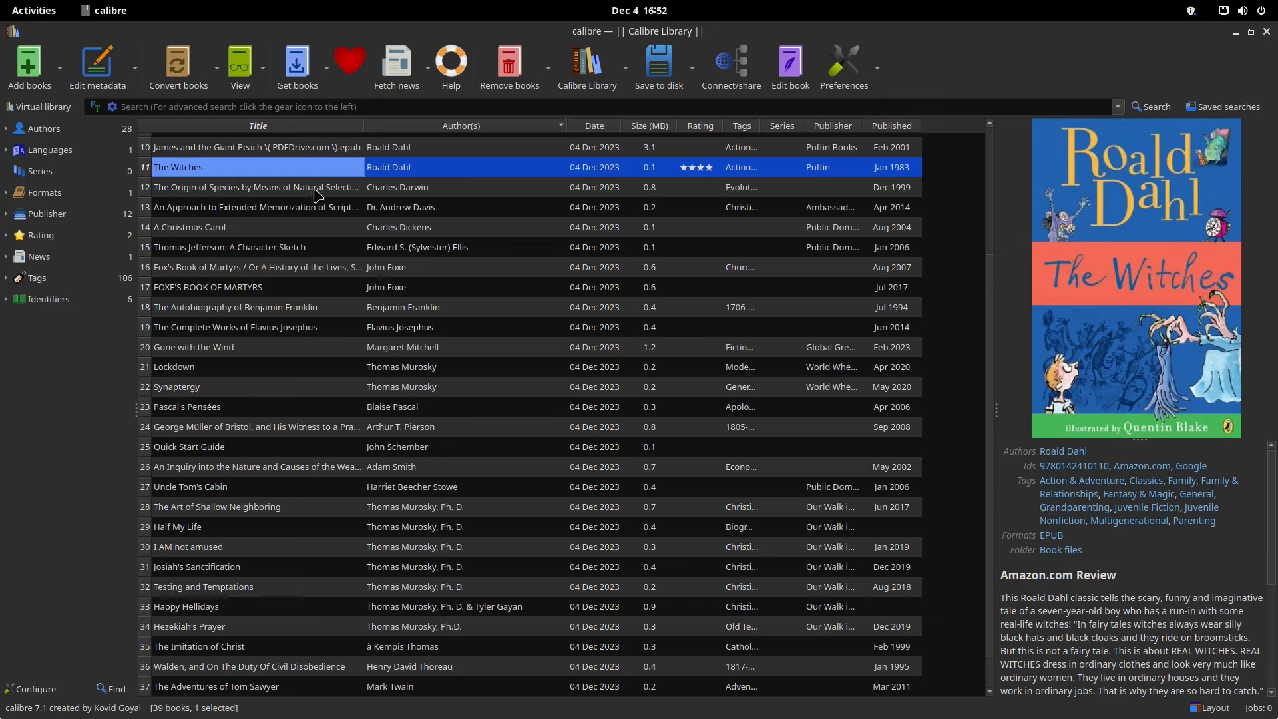
click(217, 69)
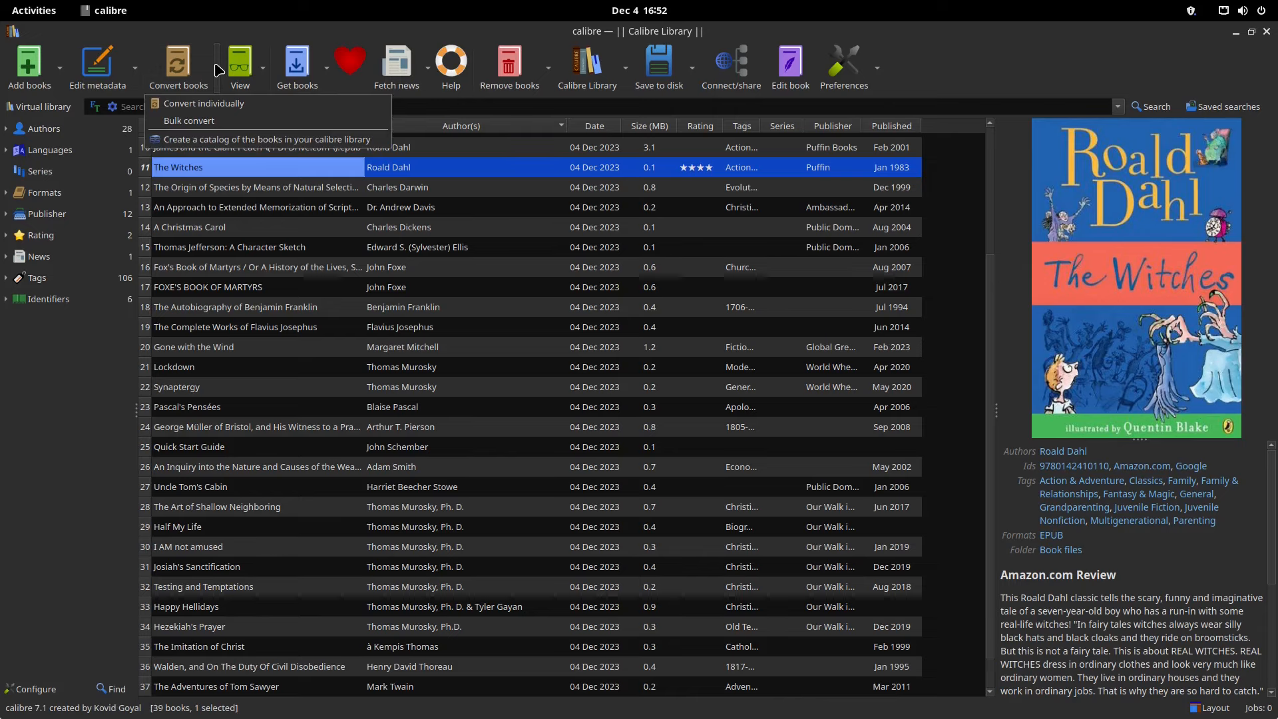
click(235, 104)
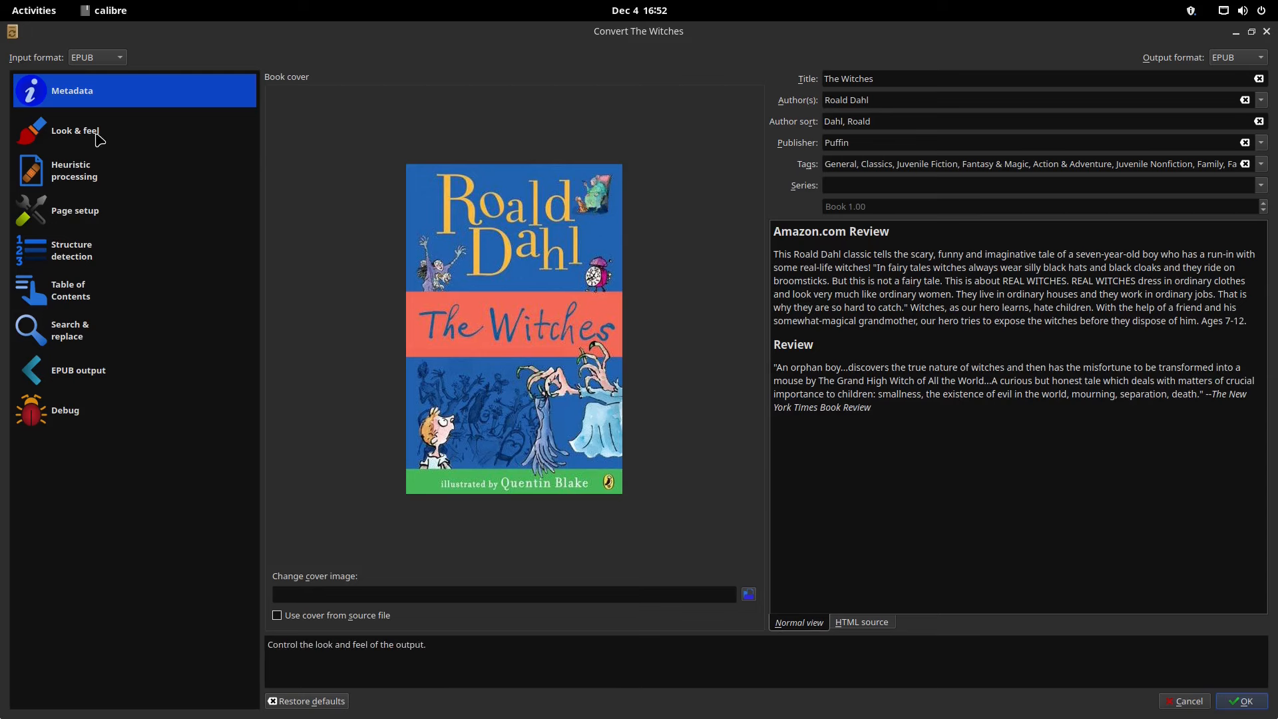
click(119, 59)
click(119, 59)
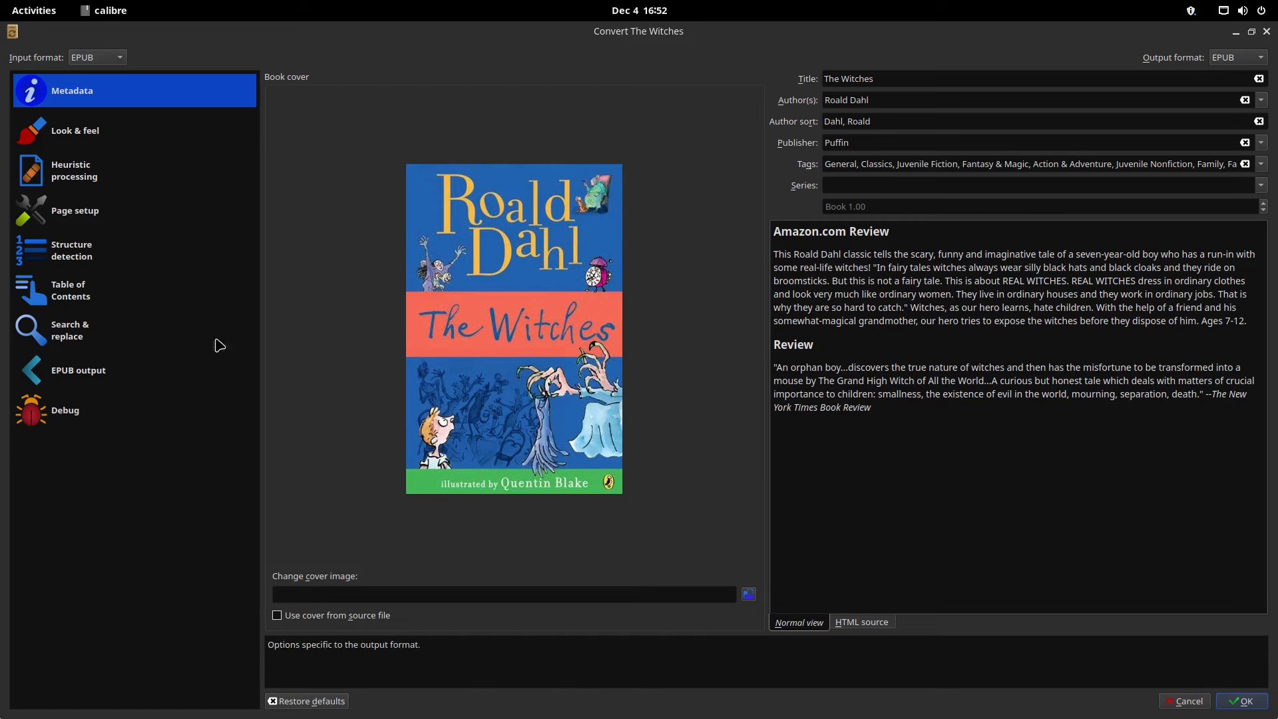
click(1261, 59)
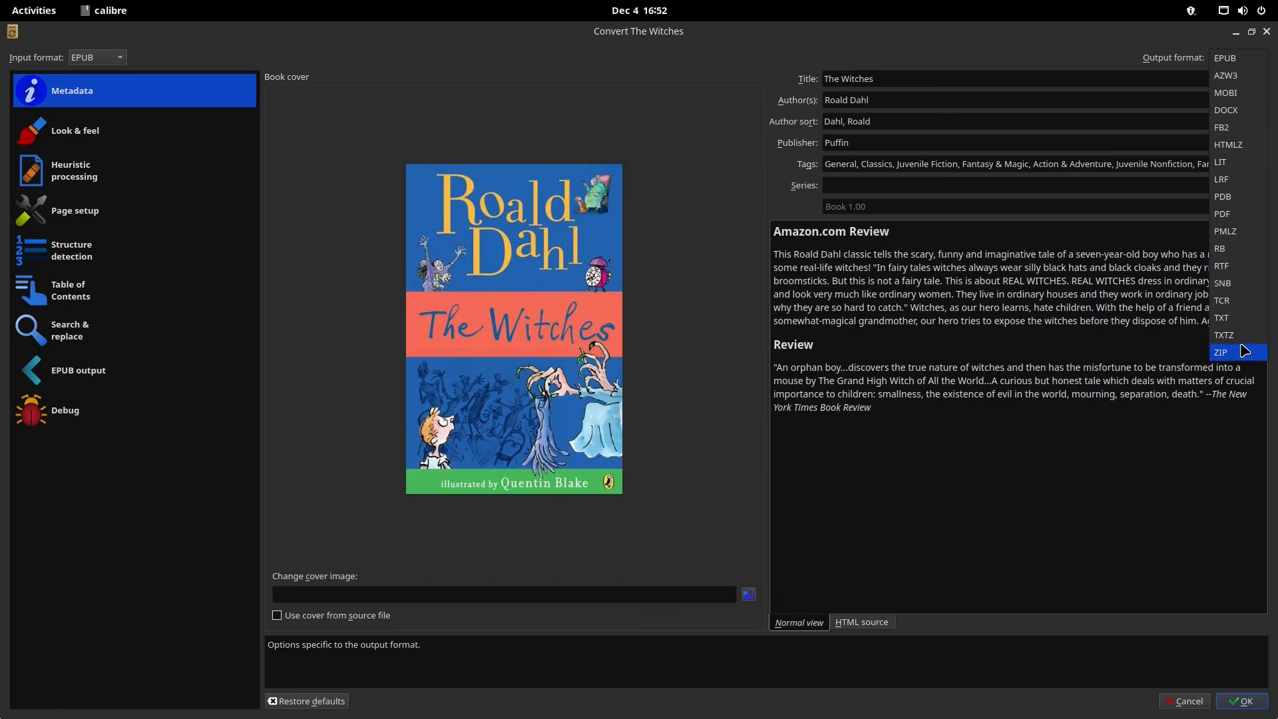
click(1239, 94)
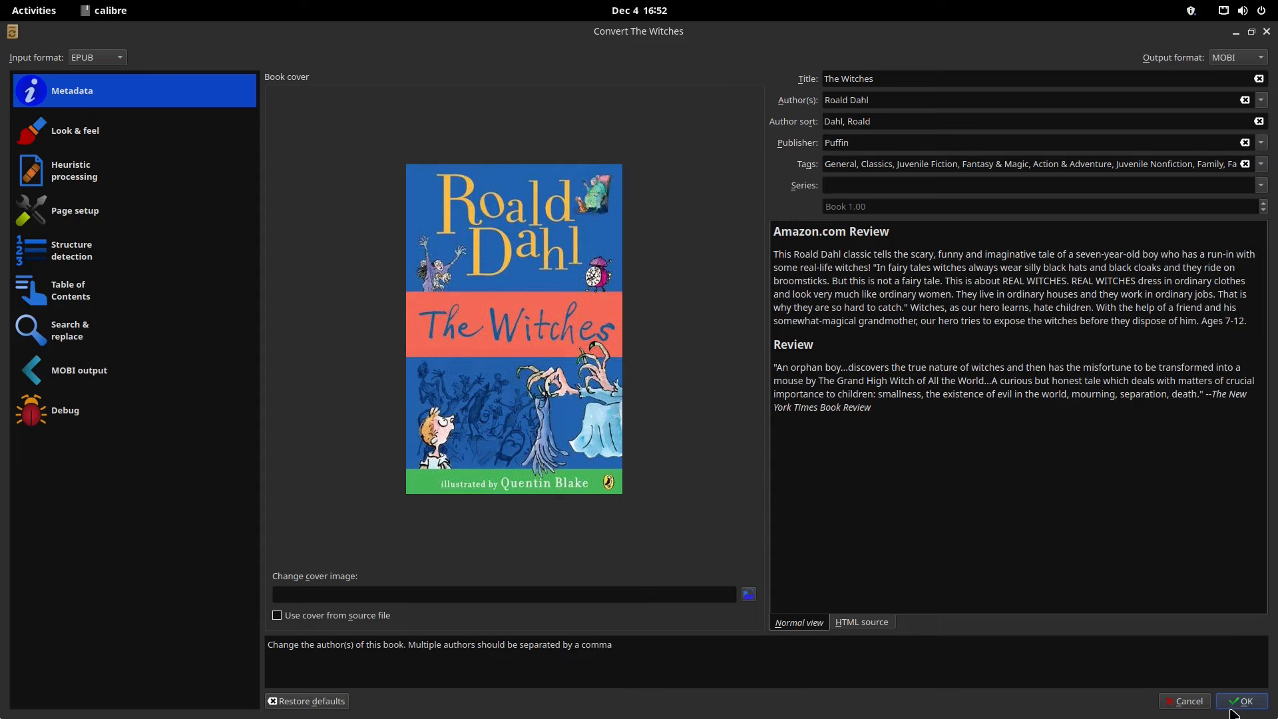
click(1266, 32)
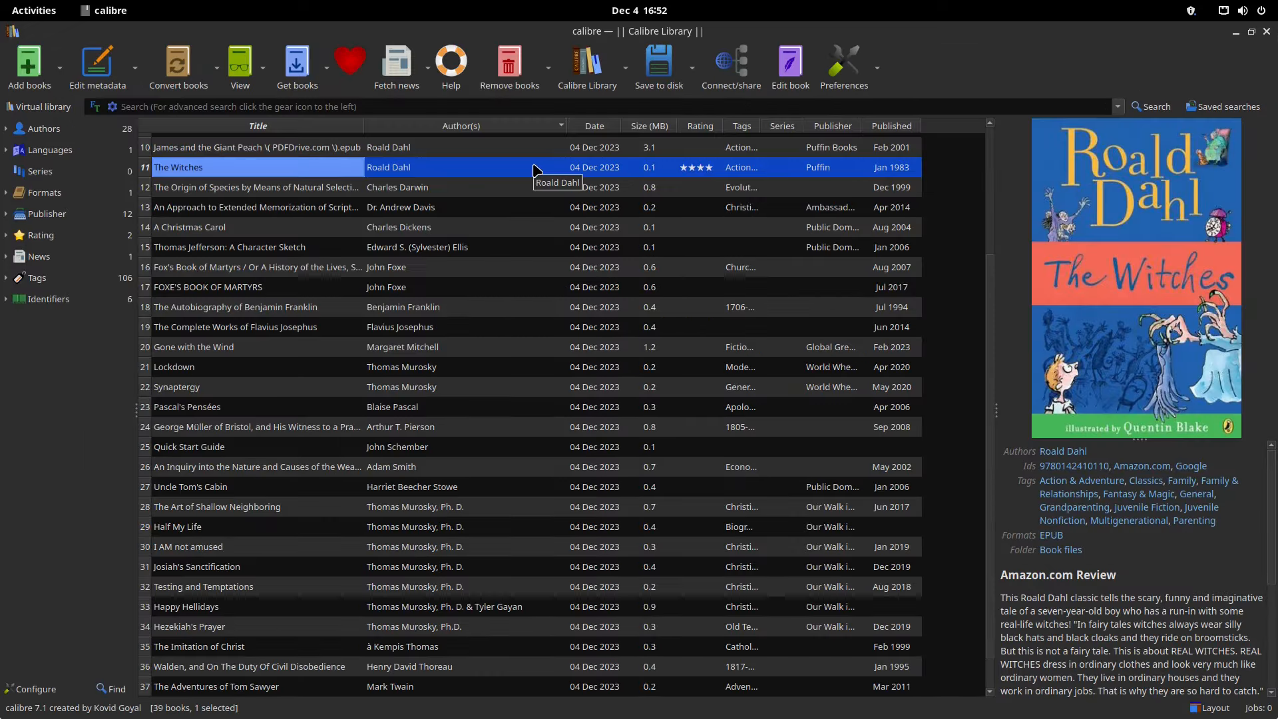
- View the covers and details of The Origin of Species, A Christmas Carol and Thomas Jefferson: A Character Sketch
click(325, 188)
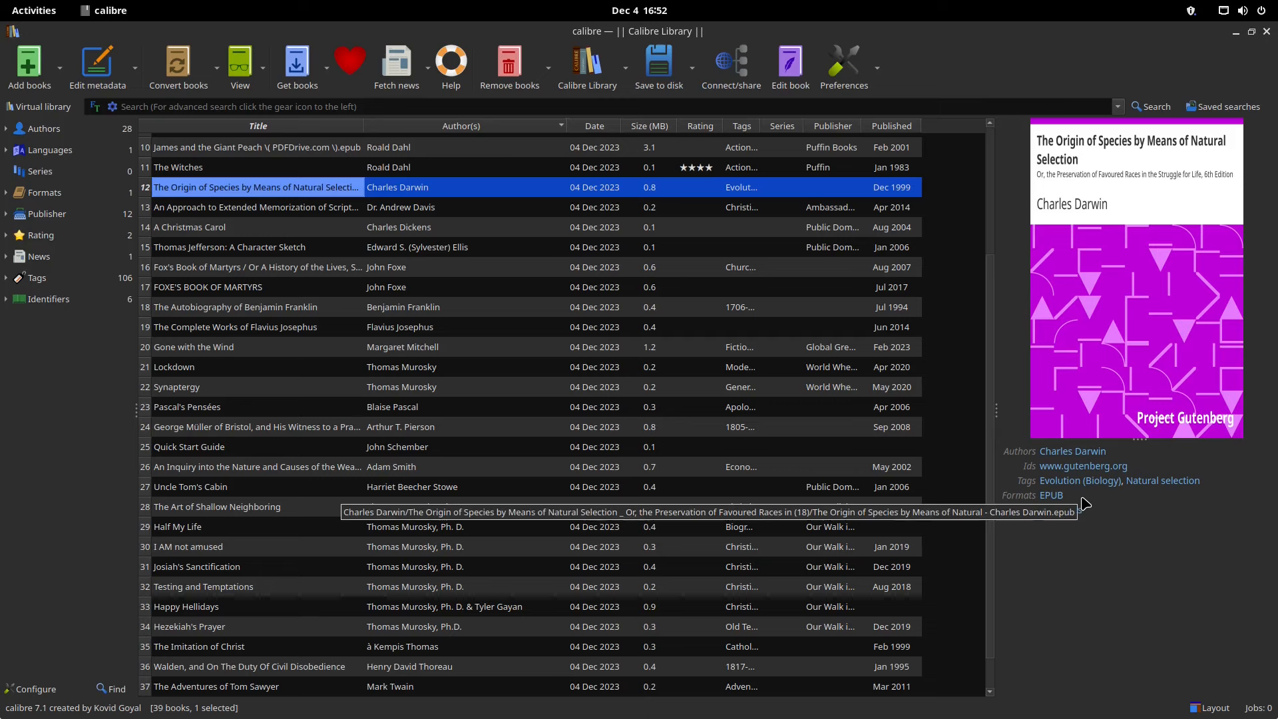
click(303, 227)
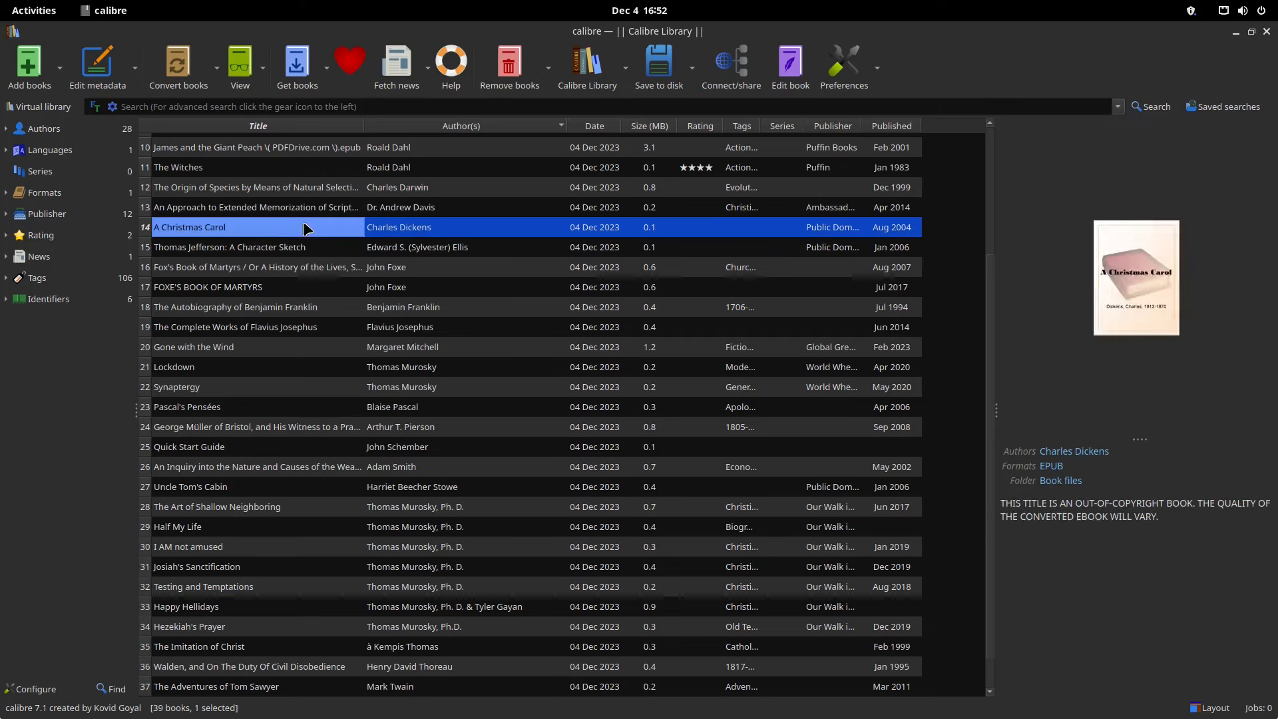
click(294, 248)
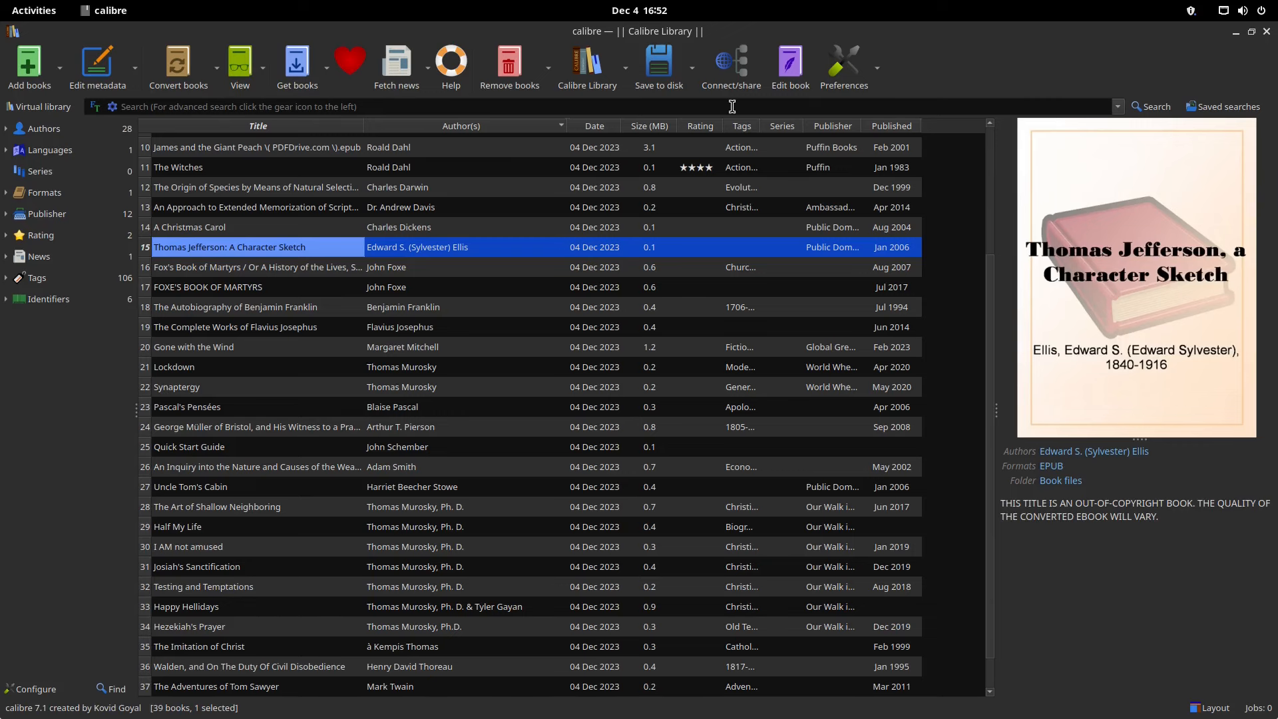
- Open Thomas Jefferson: A Character Sketch in the e-book viewer, page forward through its text, and close the viewer
key(v)
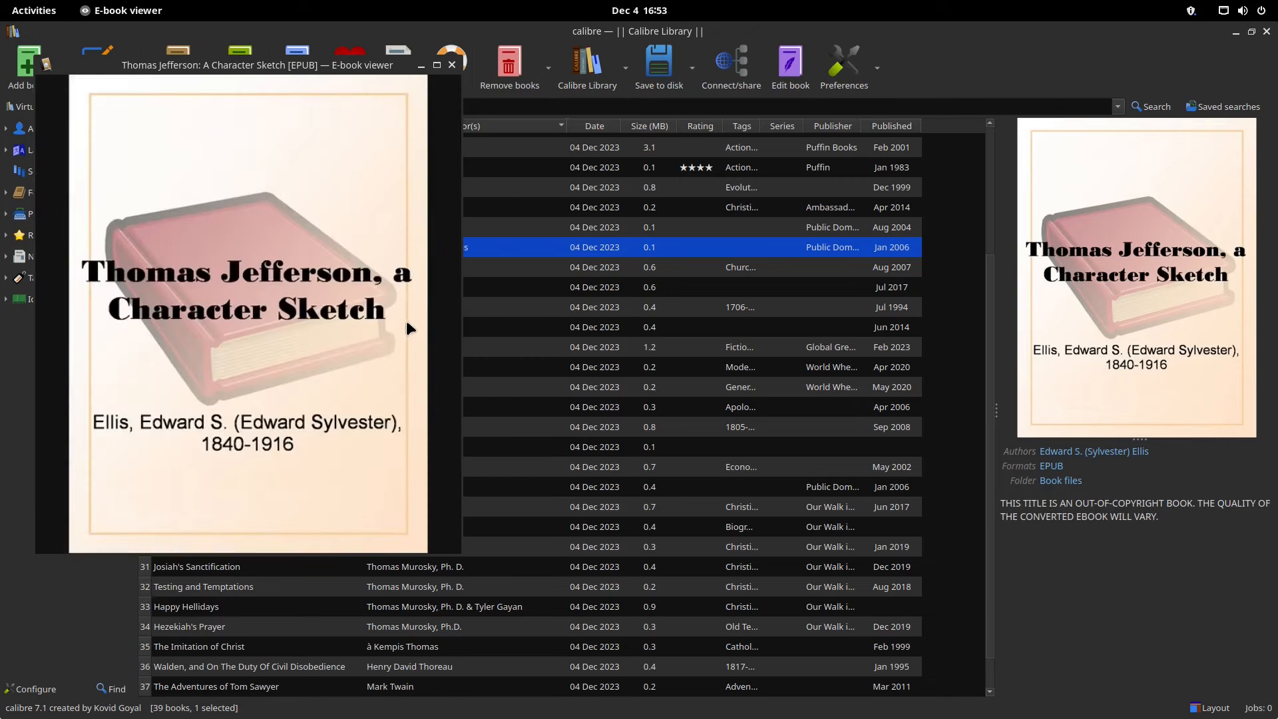
click(336, 314)
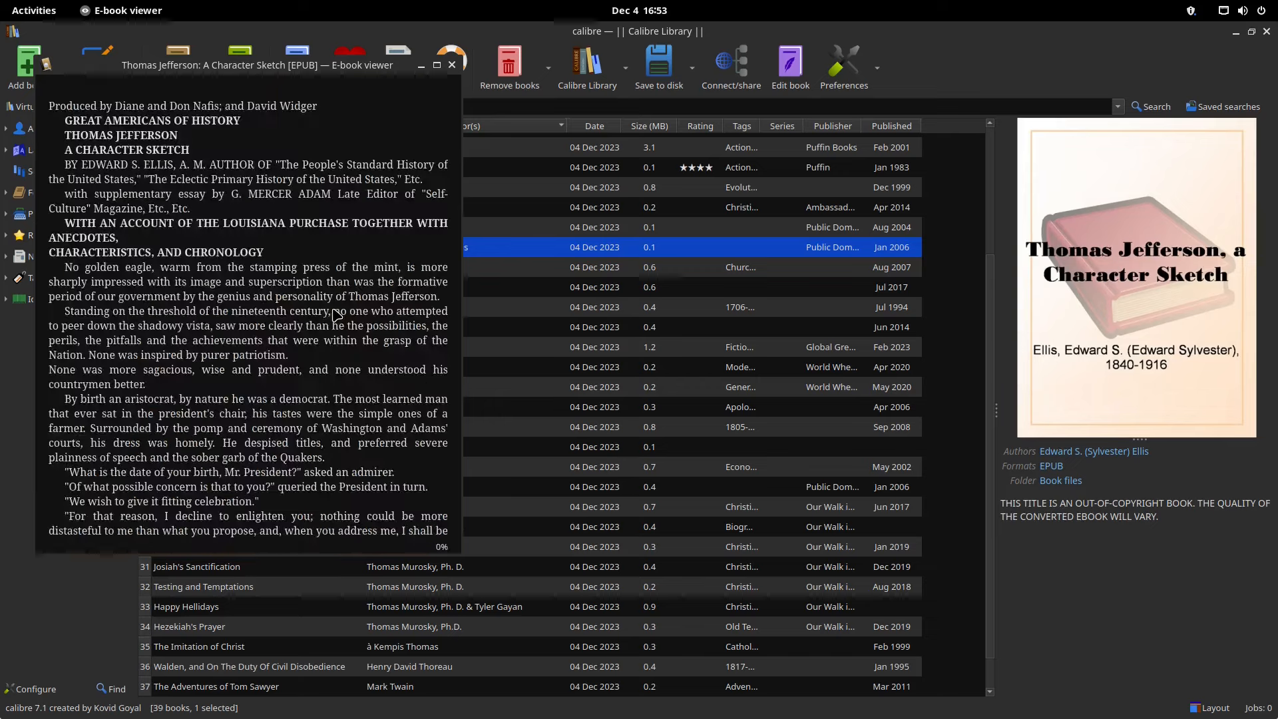
click(336, 314)
click(336, 314)
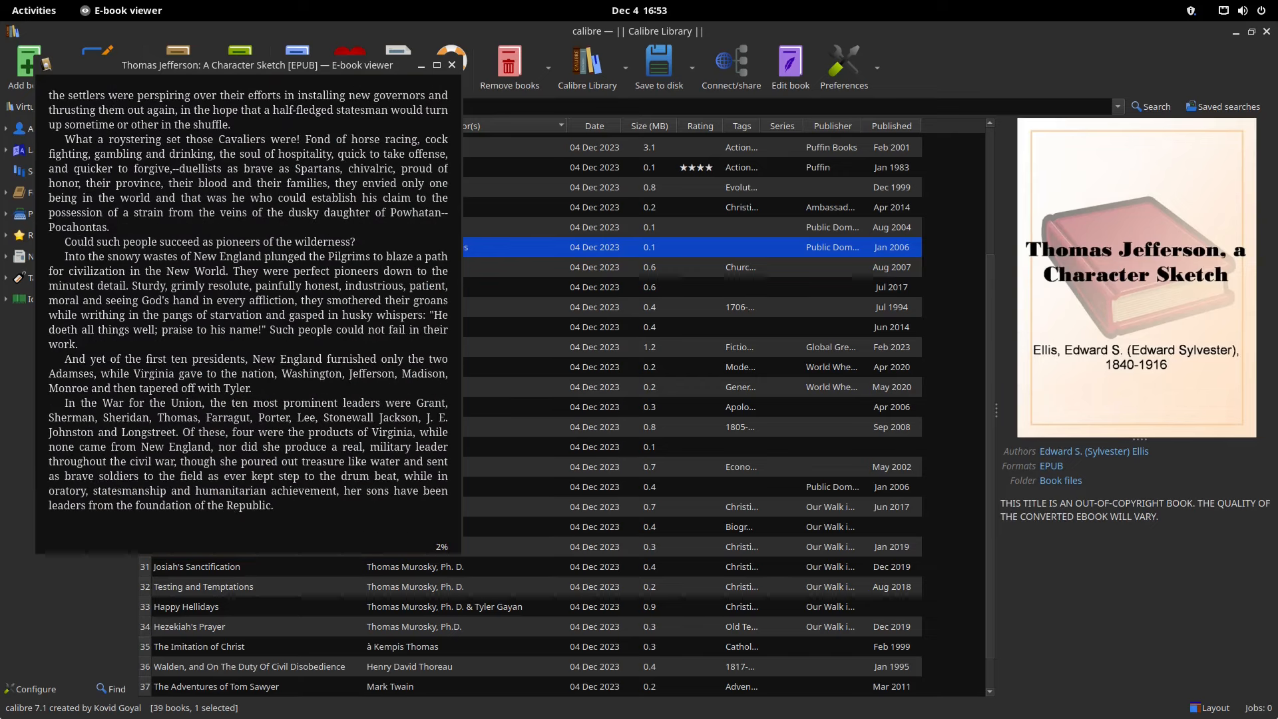
click(336, 314)
click(336, 314)
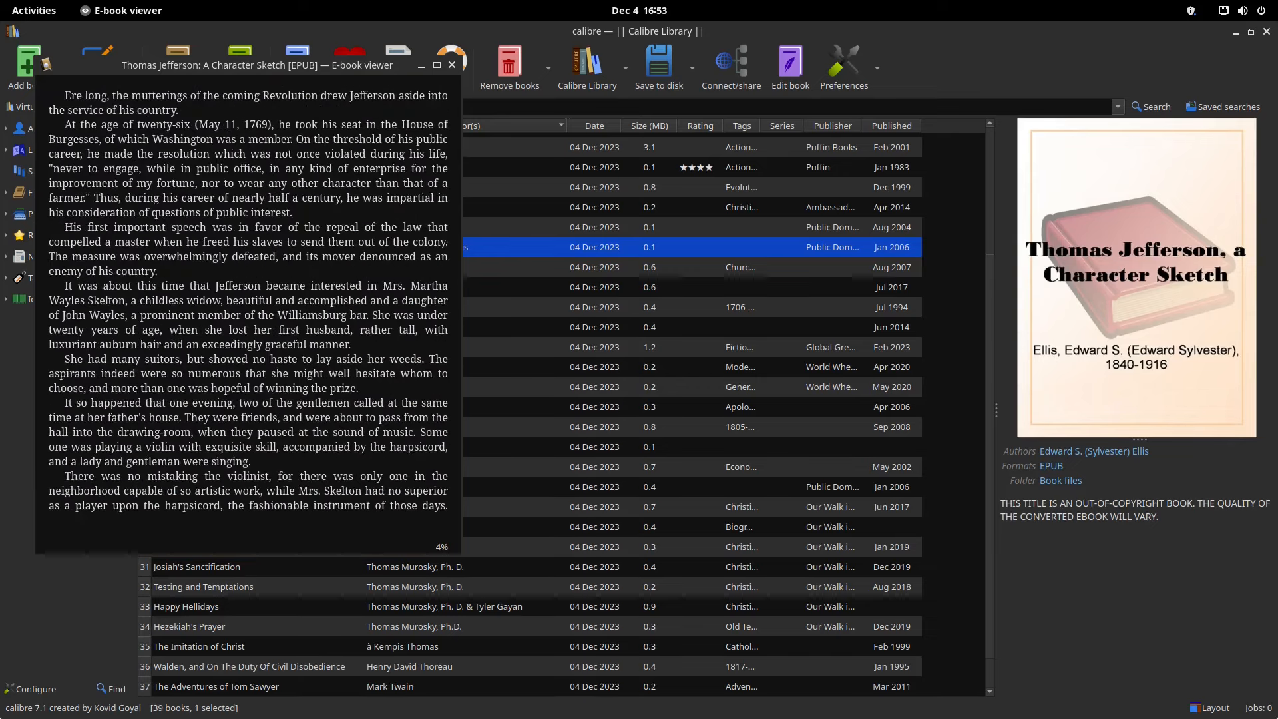
click(336, 314)
click(336, 314)
key(Right)
key(Right)
key(Right)
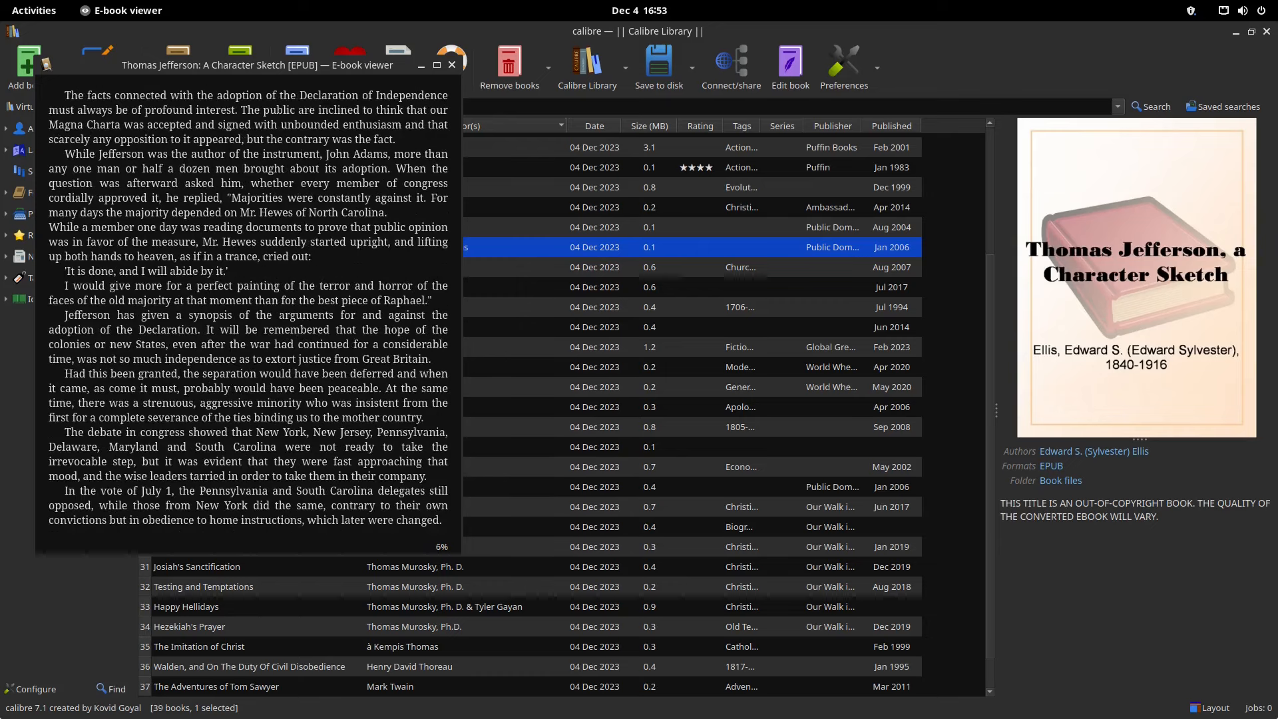
key(Right)
key(Right)
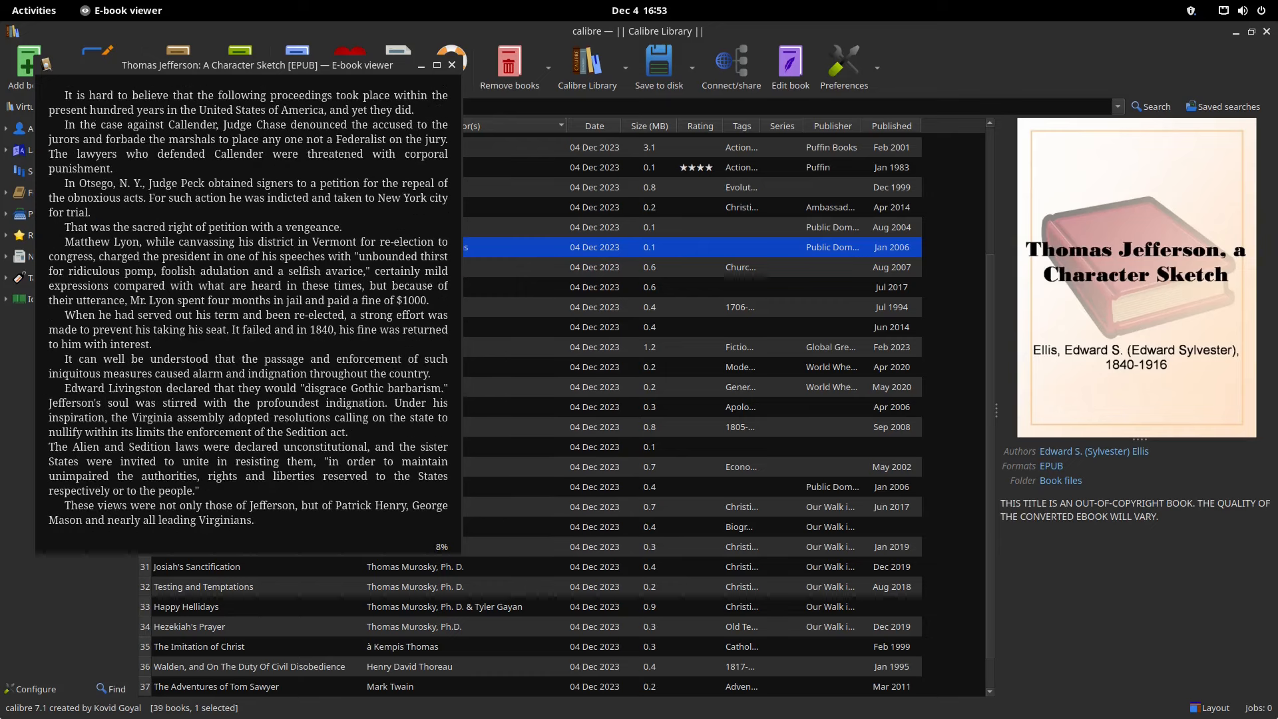
click(452, 64)
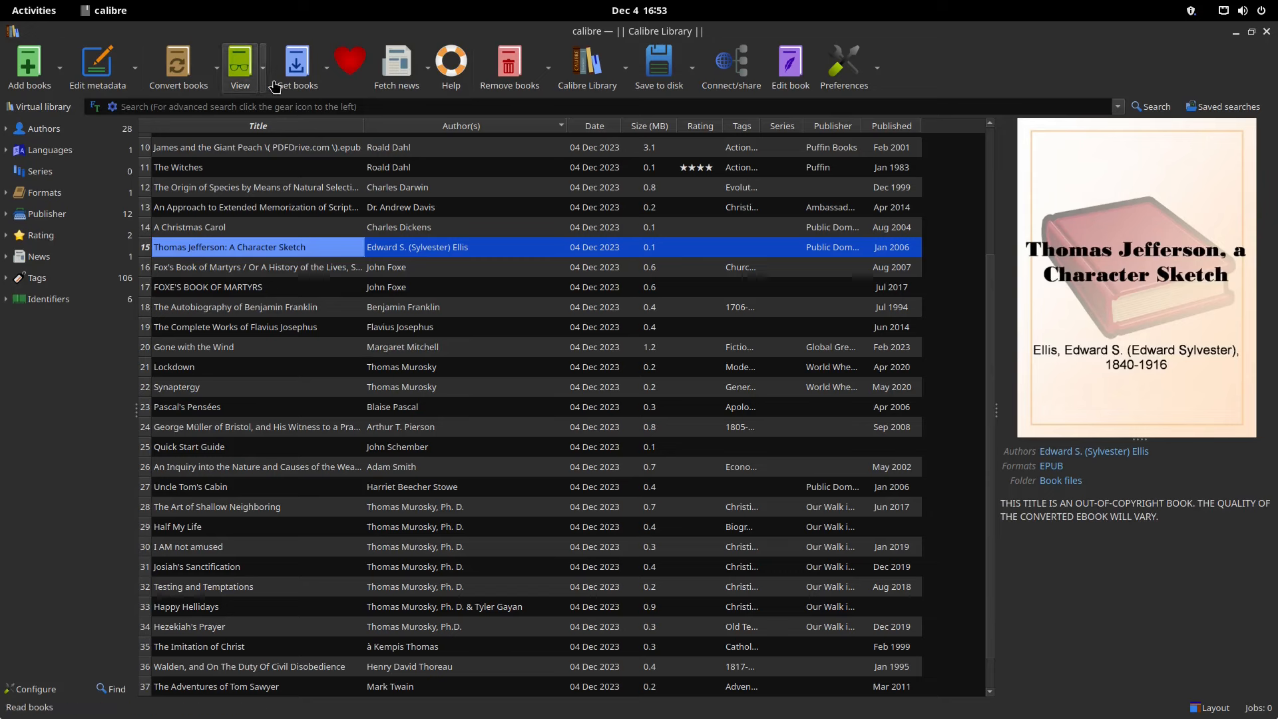
- Open the news download scheduler and search its sources for "Linux"
click(407, 77)
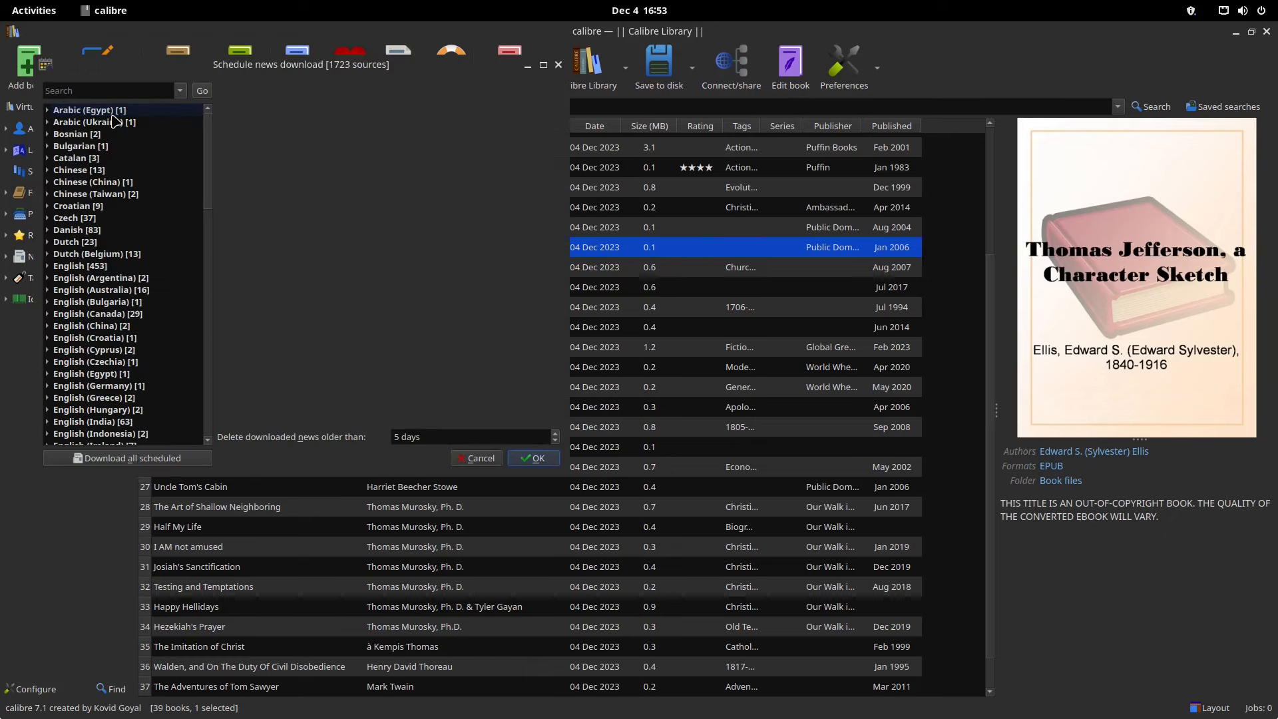
scroll(120, 270, down, 20)
scroll(131, 272, up, 20)
scroll(131, 273, up, 5)
text(Linux)
key(Return)
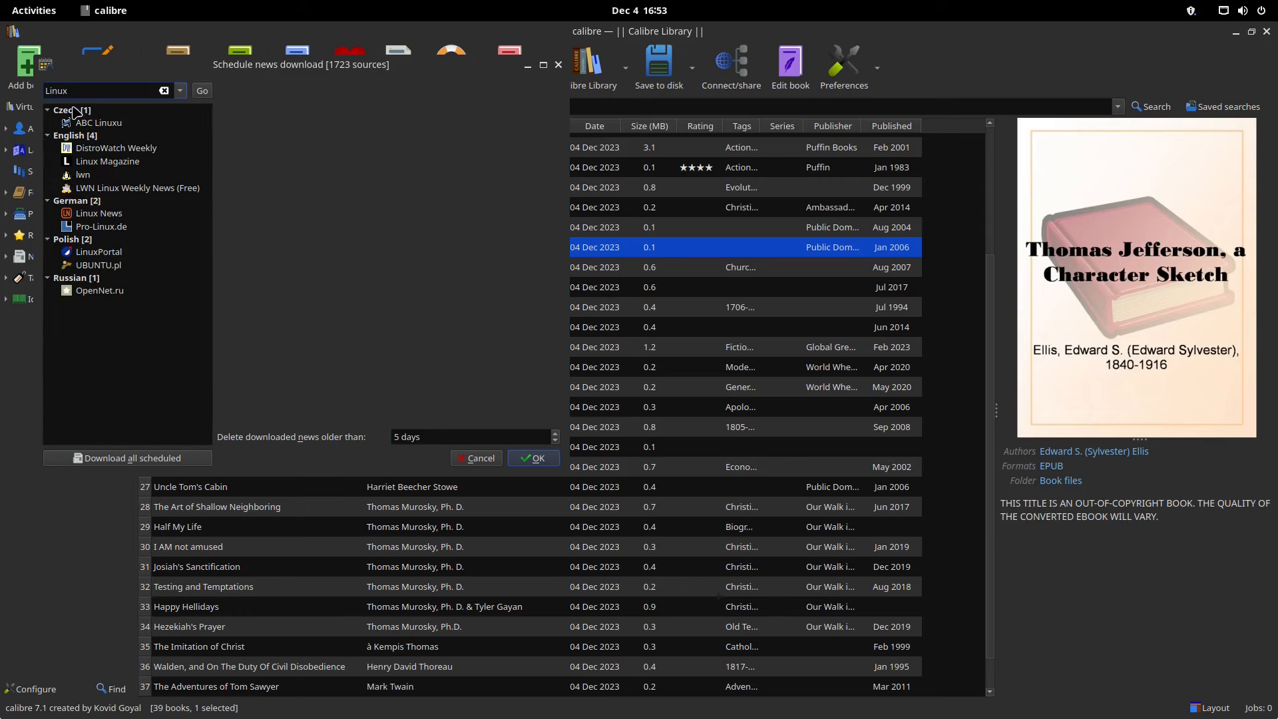
- Enable scheduled downloading for DistroWatch Weekly and go through the days of month, every x days and days of week options
click(100, 149)
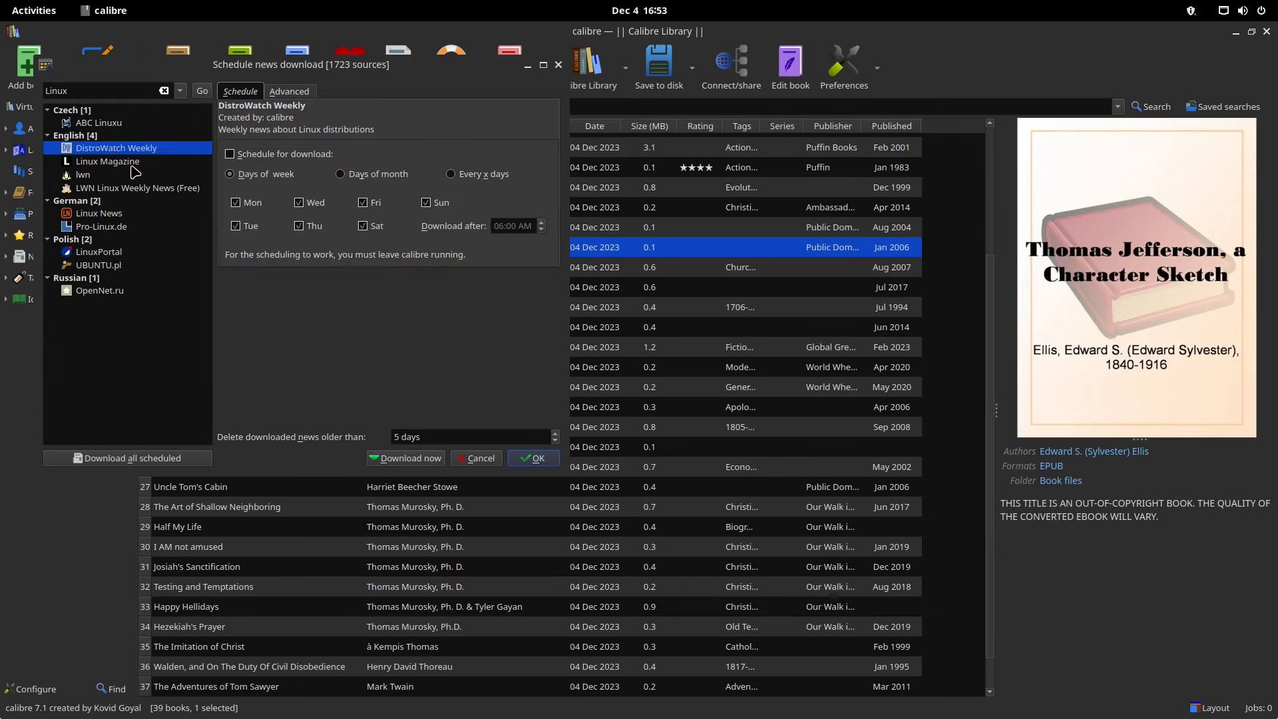
click(230, 155)
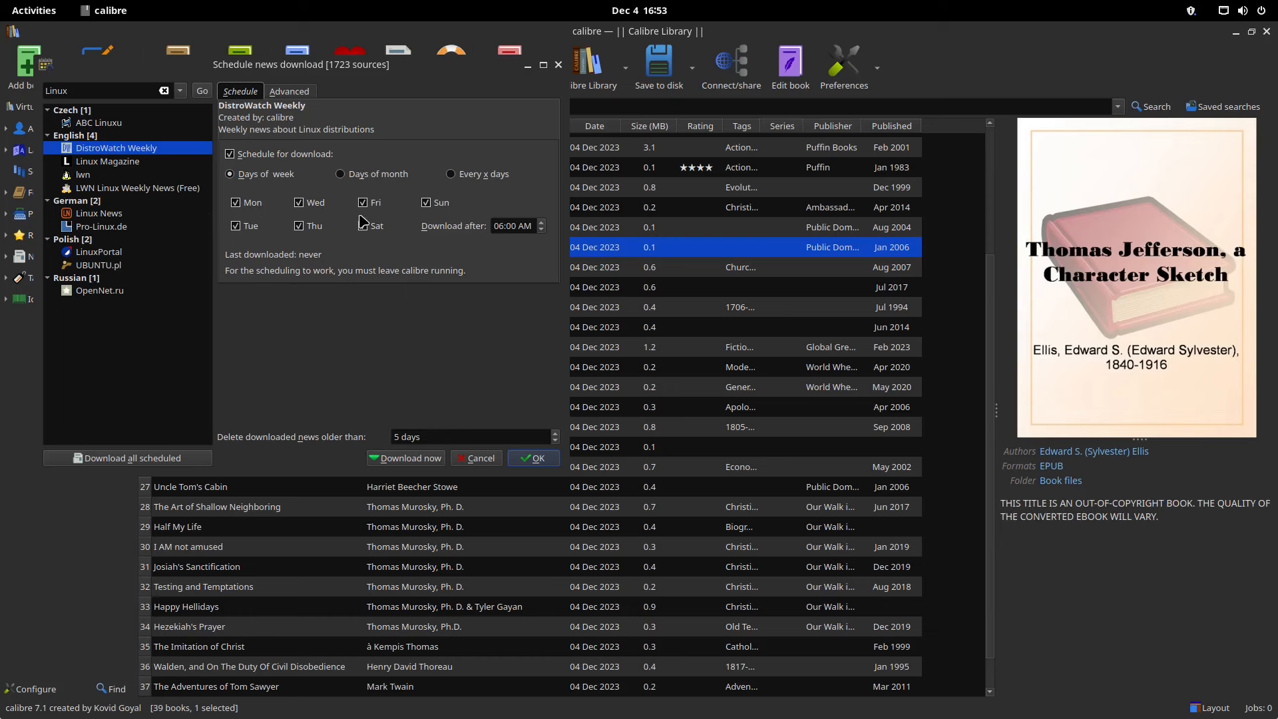
click(359, 179)
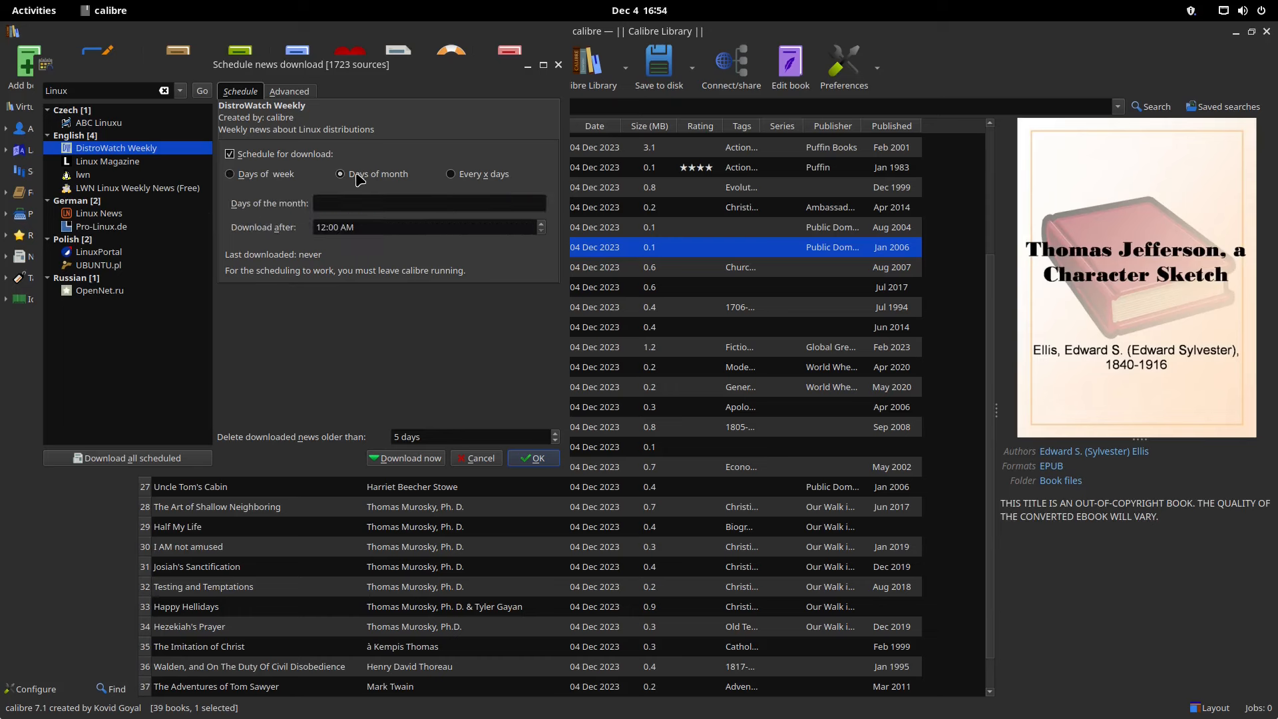
click(474, 175)
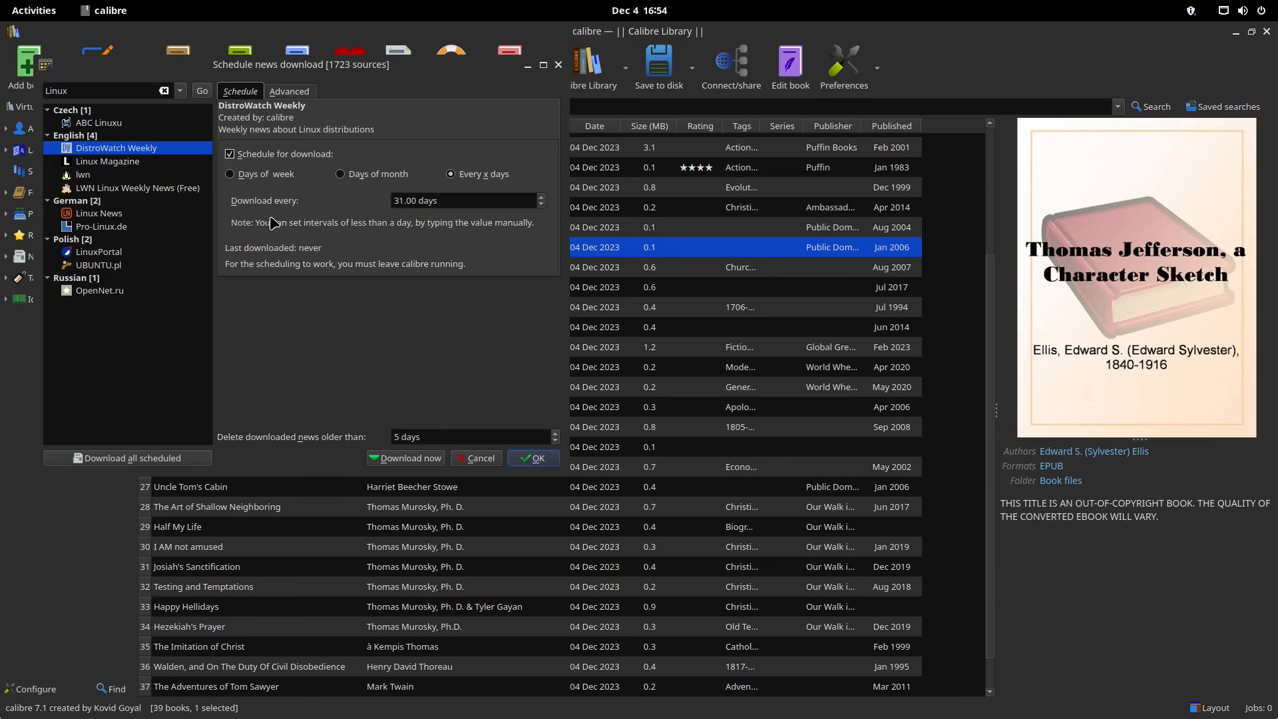
click(262, 178)
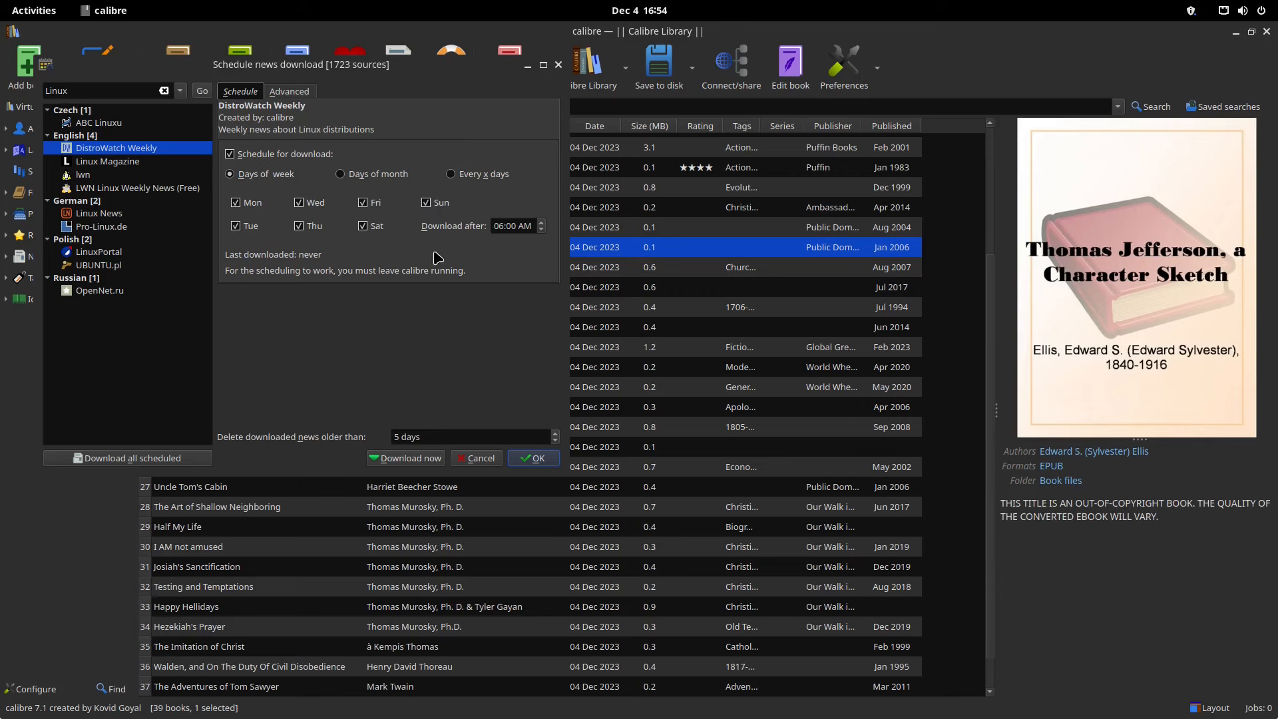
- View the advanced download settings for DistroWatch Weekly, and turn its scheduled downloading off
click(293, 92)
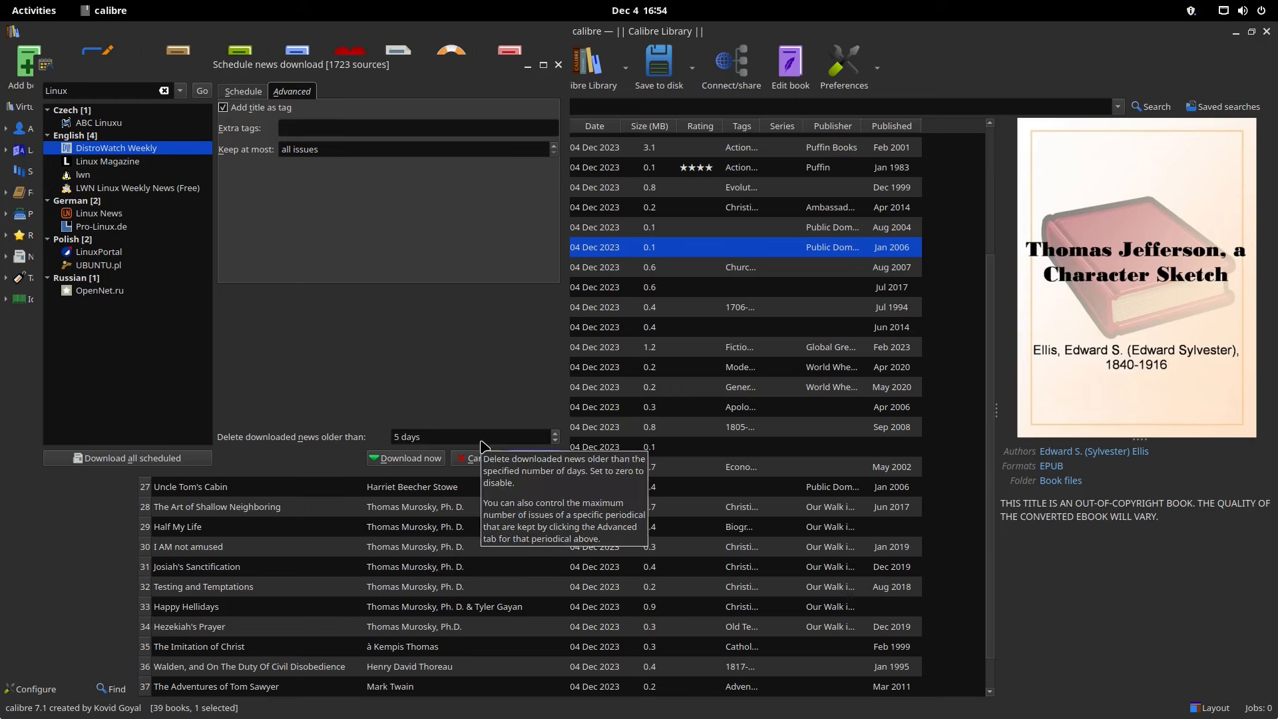
click(251, 93)
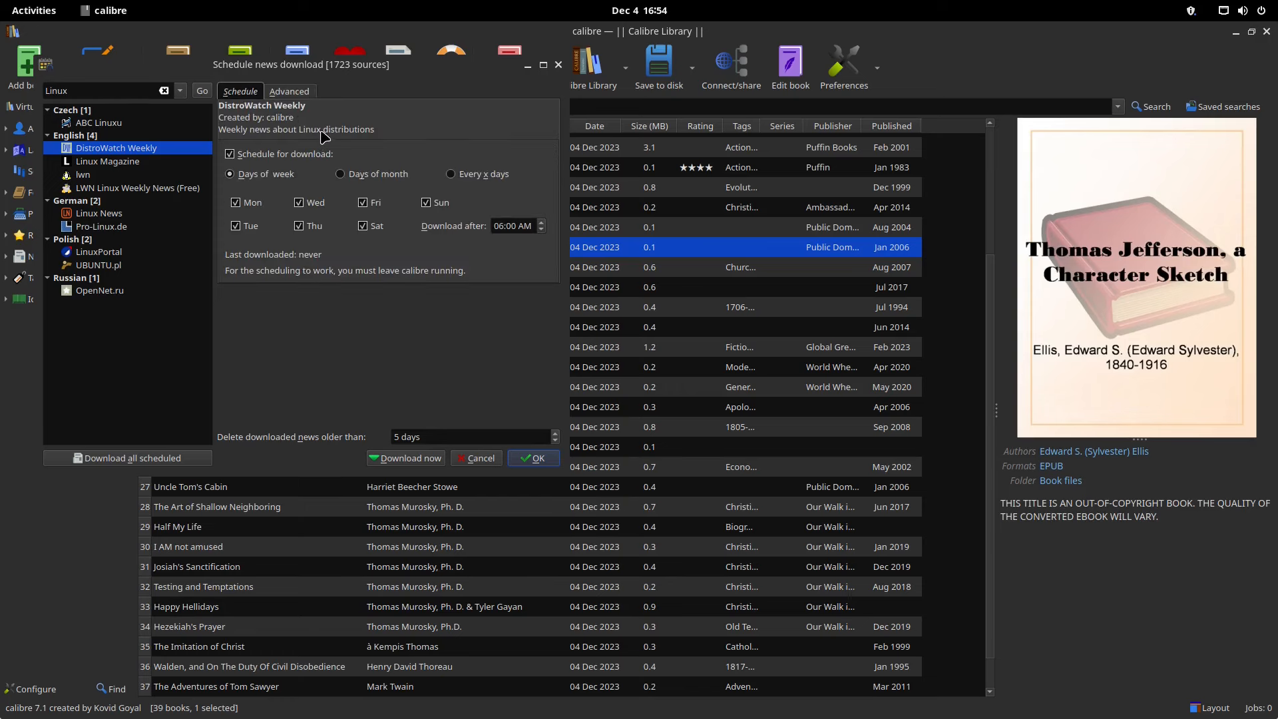
click(230, 156)
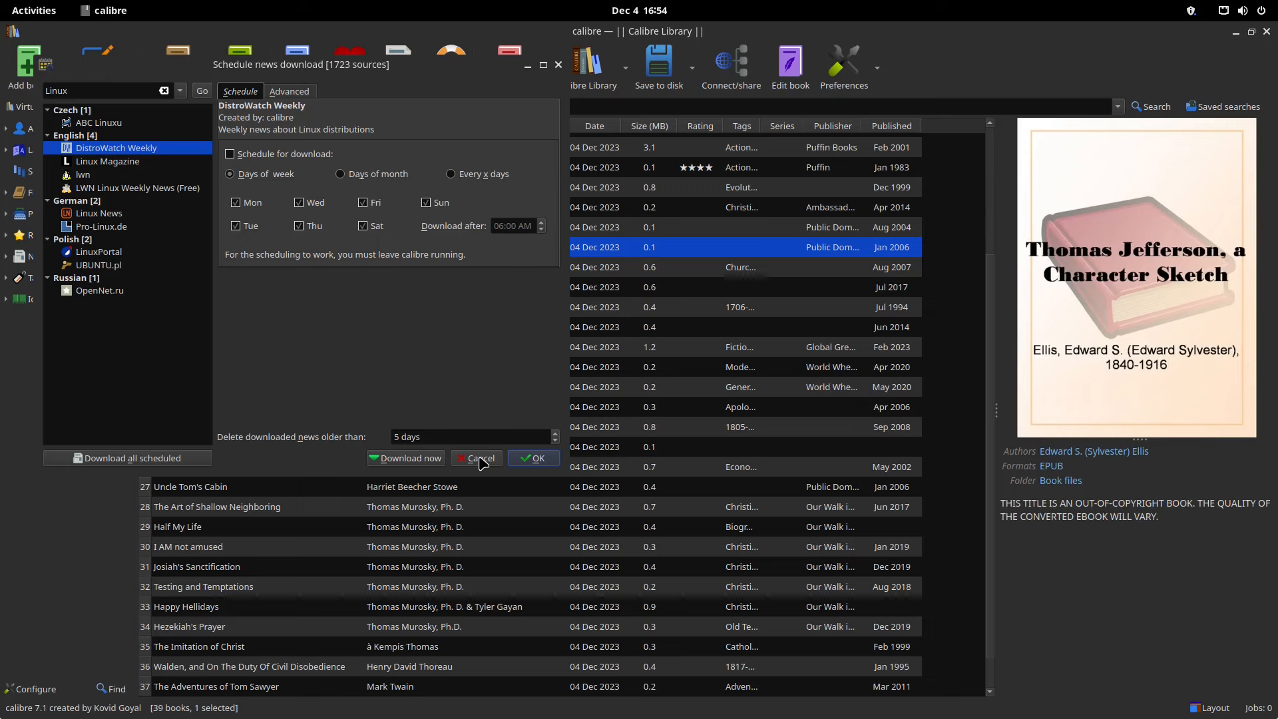
- View the schedule settings of Linux Magazine, lwn and LWN Linux Weekly News (Free), and close the news scheduler
click(124, 164)
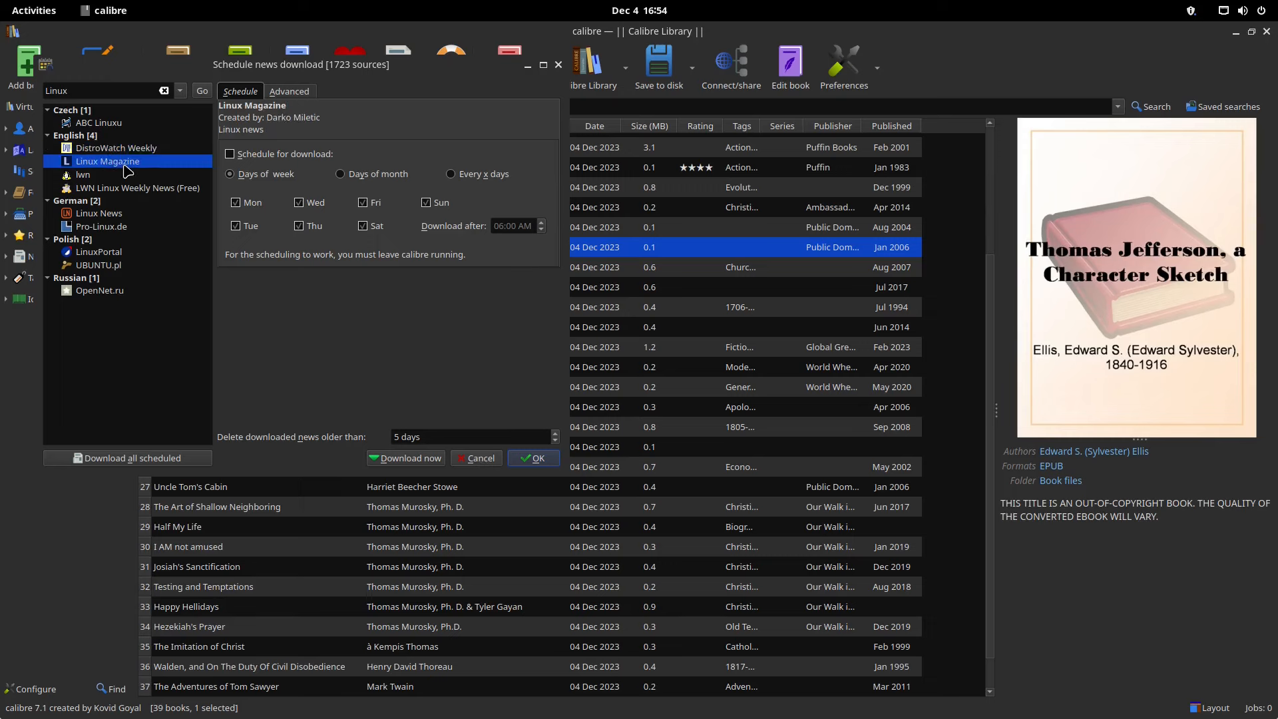
click(109, 177)
click(106, 188)
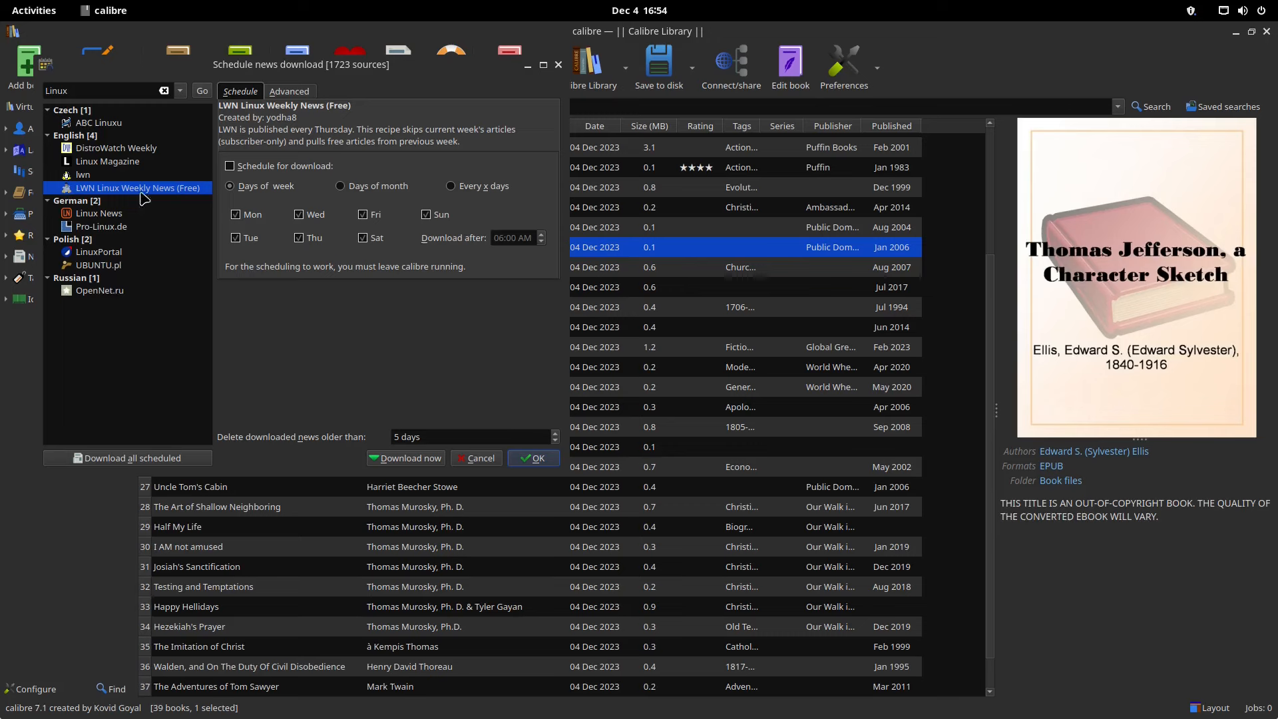
click(558, 65)
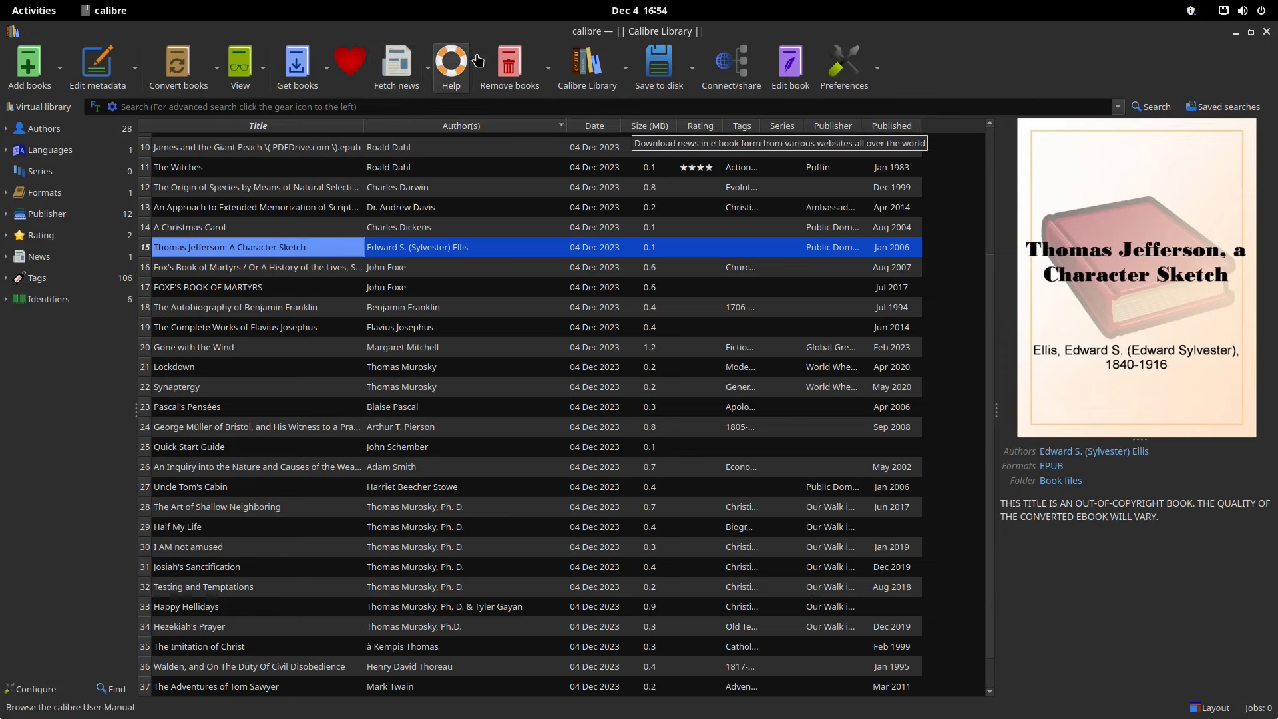
- View the available options for removing books and for managing the Calibre Library without choosing any
click(551, 68)
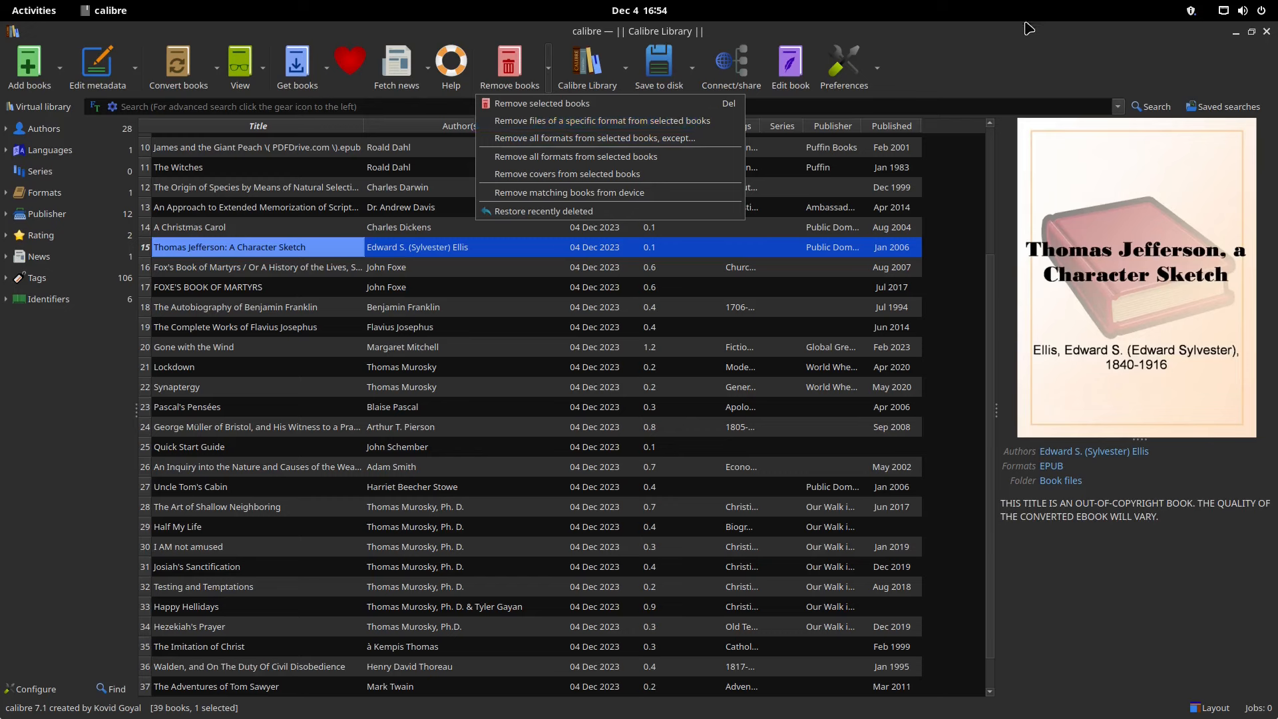
click(865, 57)
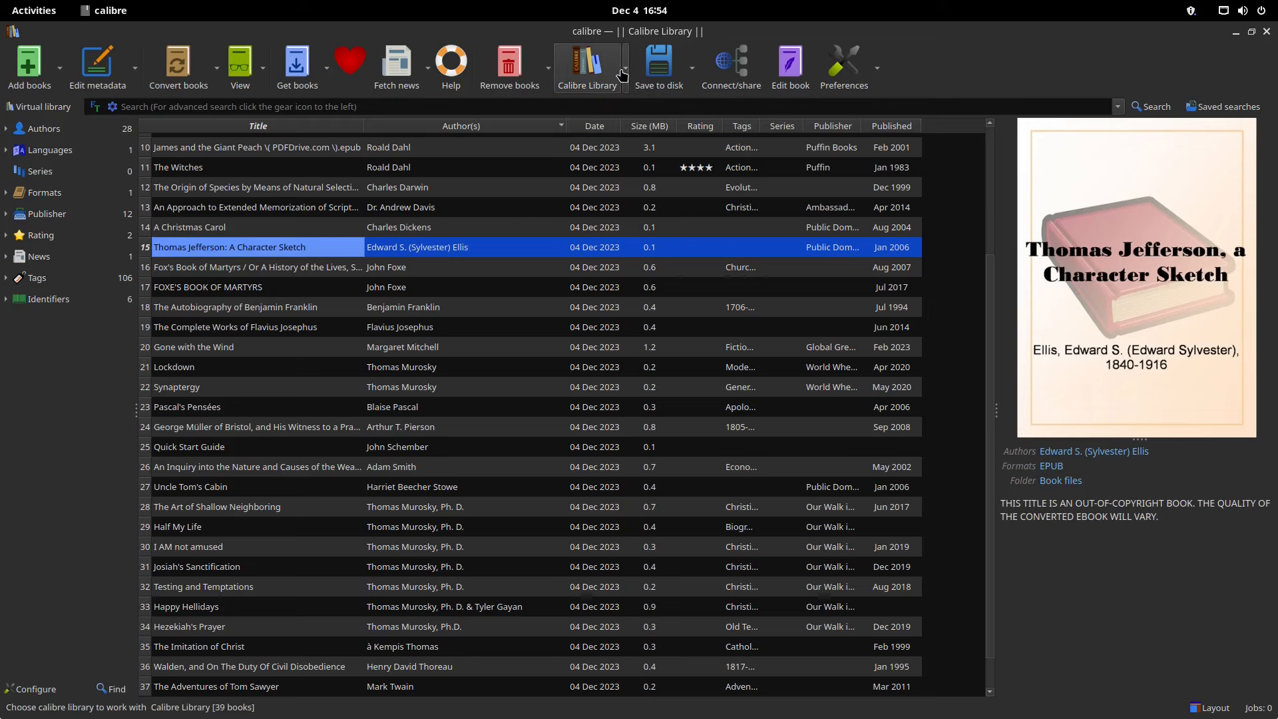
click(625, 75)
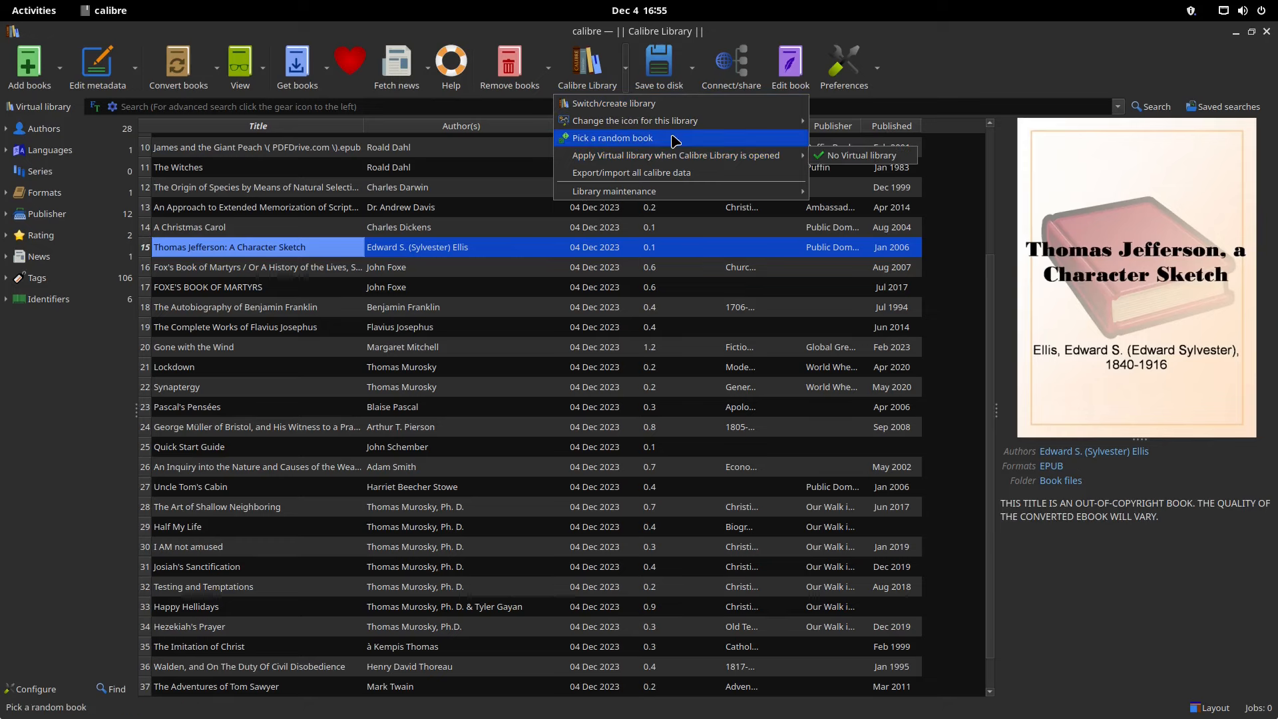
click(1075, 53)
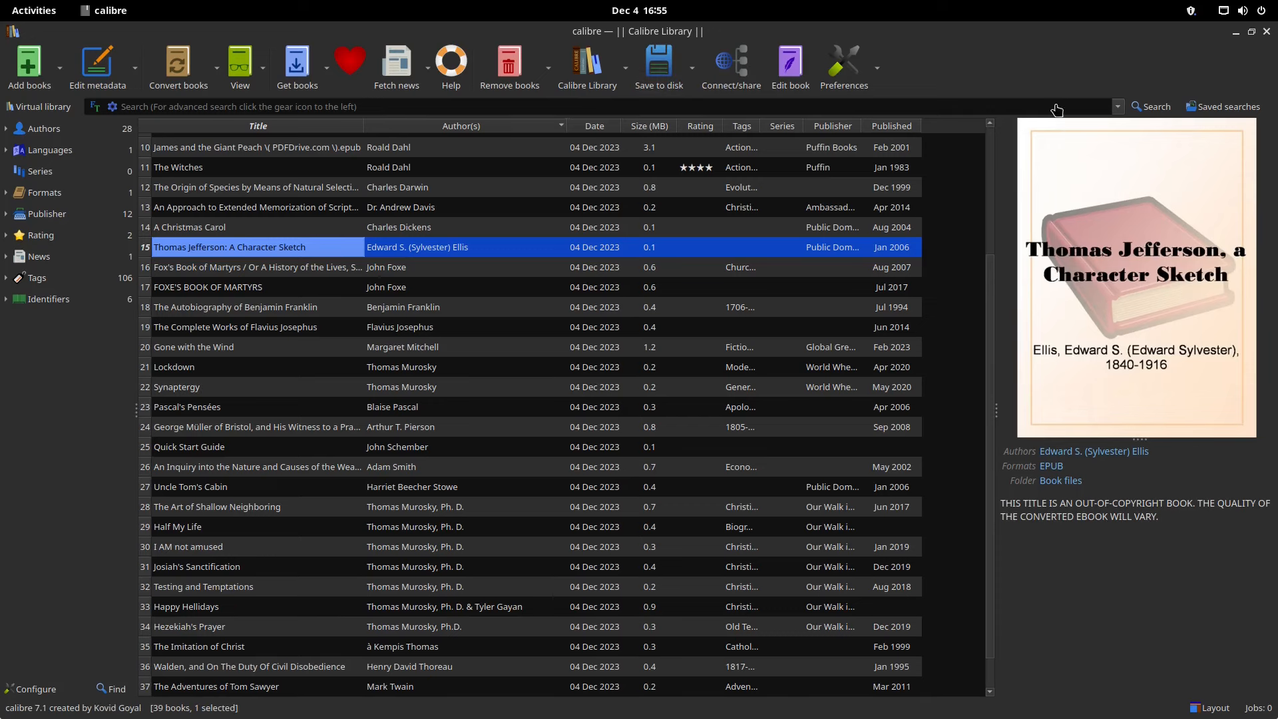
- Start the Content server, visit it in Firefox, and open the Calibre Library there
click(754, 68)
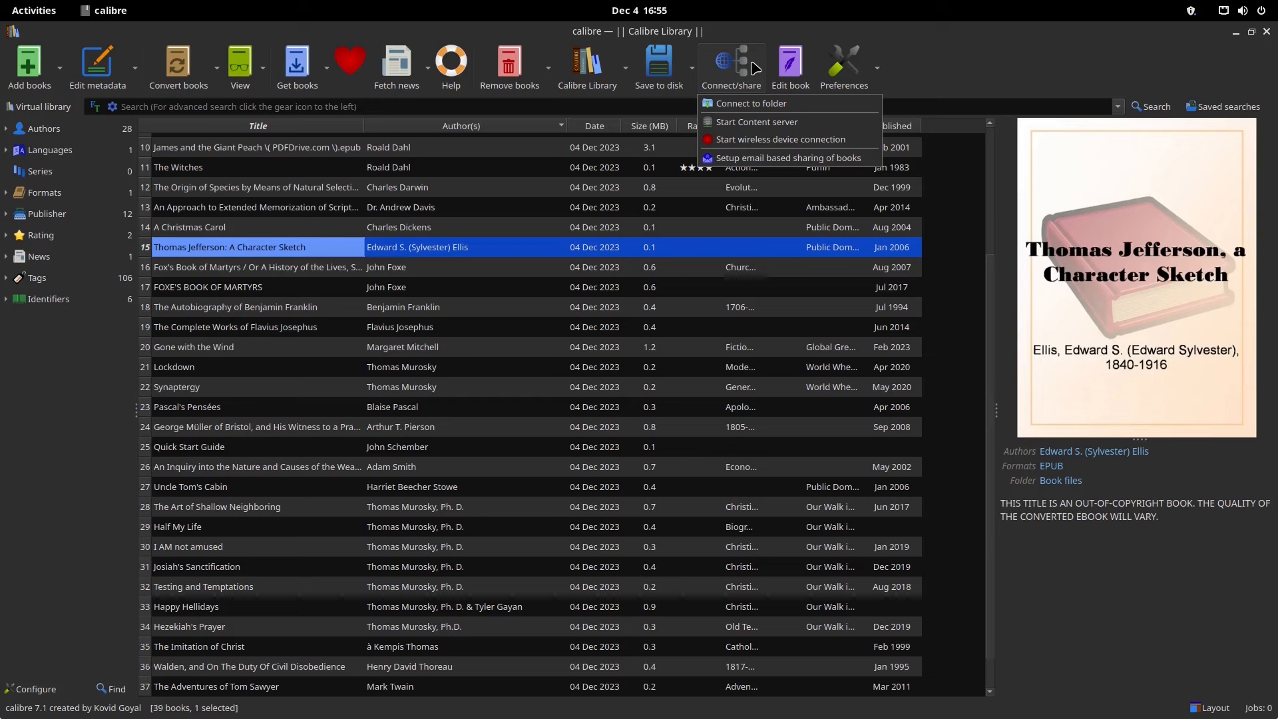
click(805, 164)
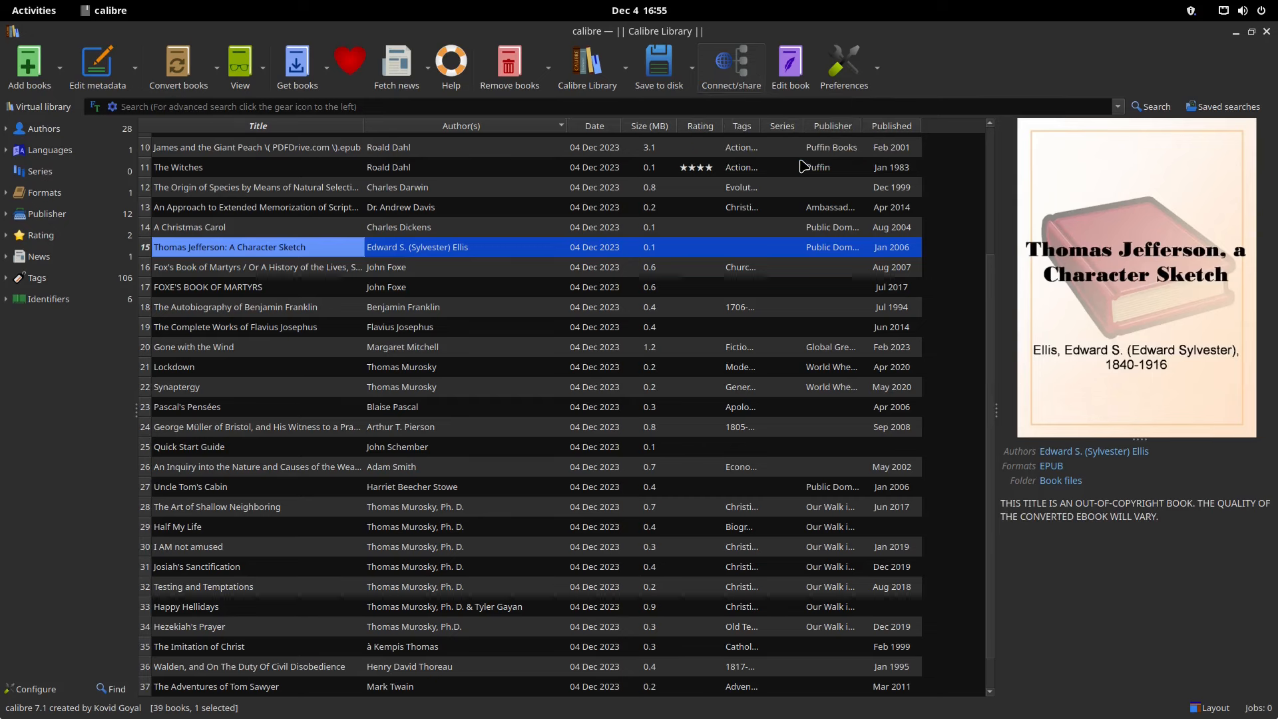
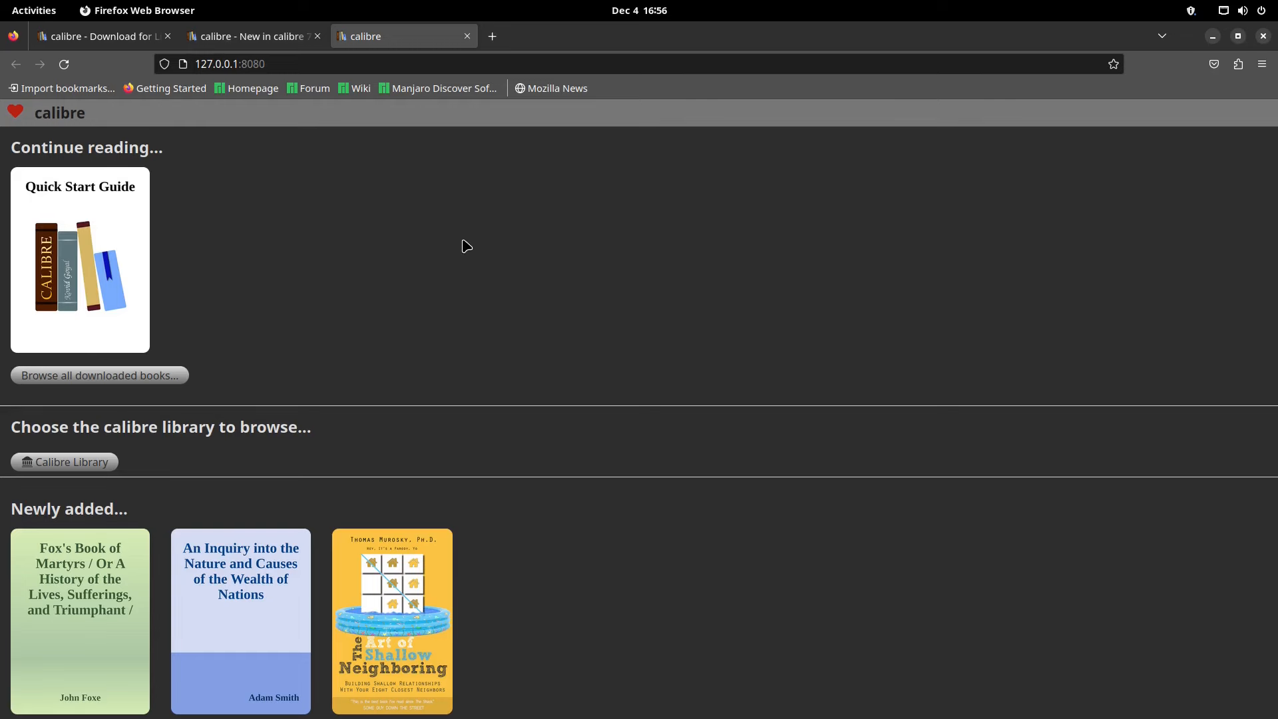
click(98, 462)
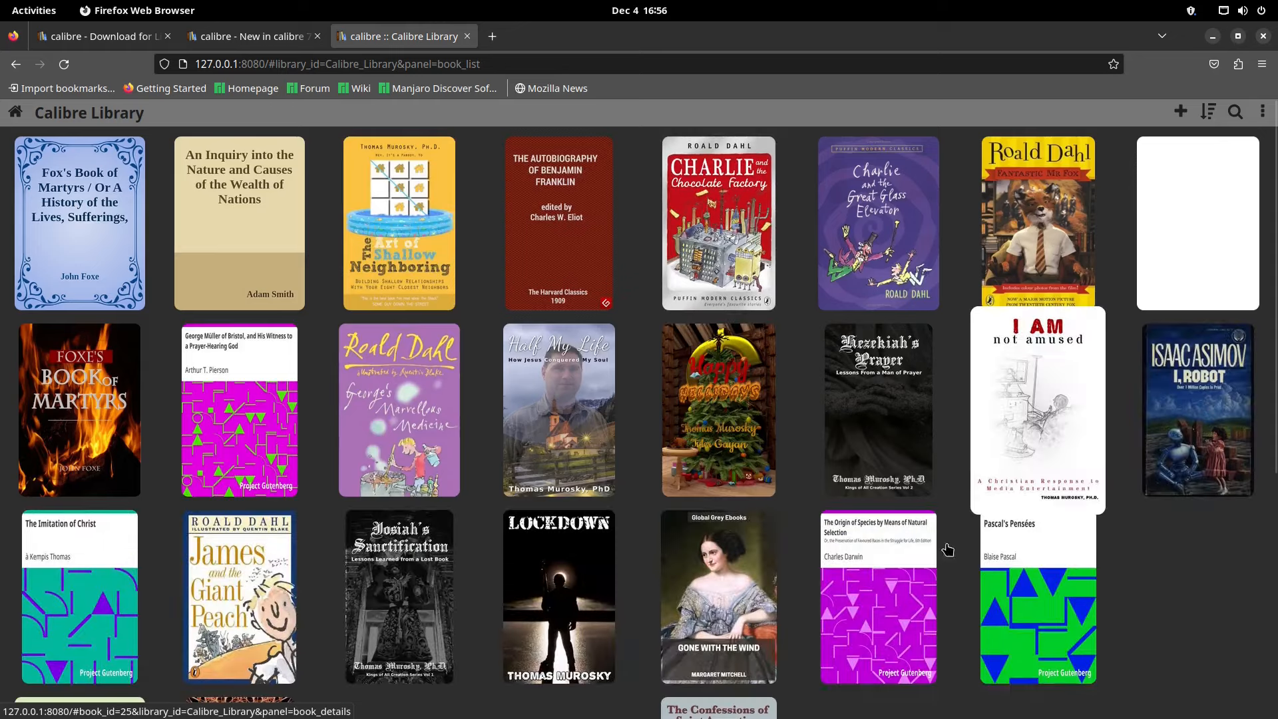
- Browse the book covers in the web library and open the details of Charlie and the Great Glass Elevator
scroll(948, 559, down, 5)
scroll(965, 506, up, 5)
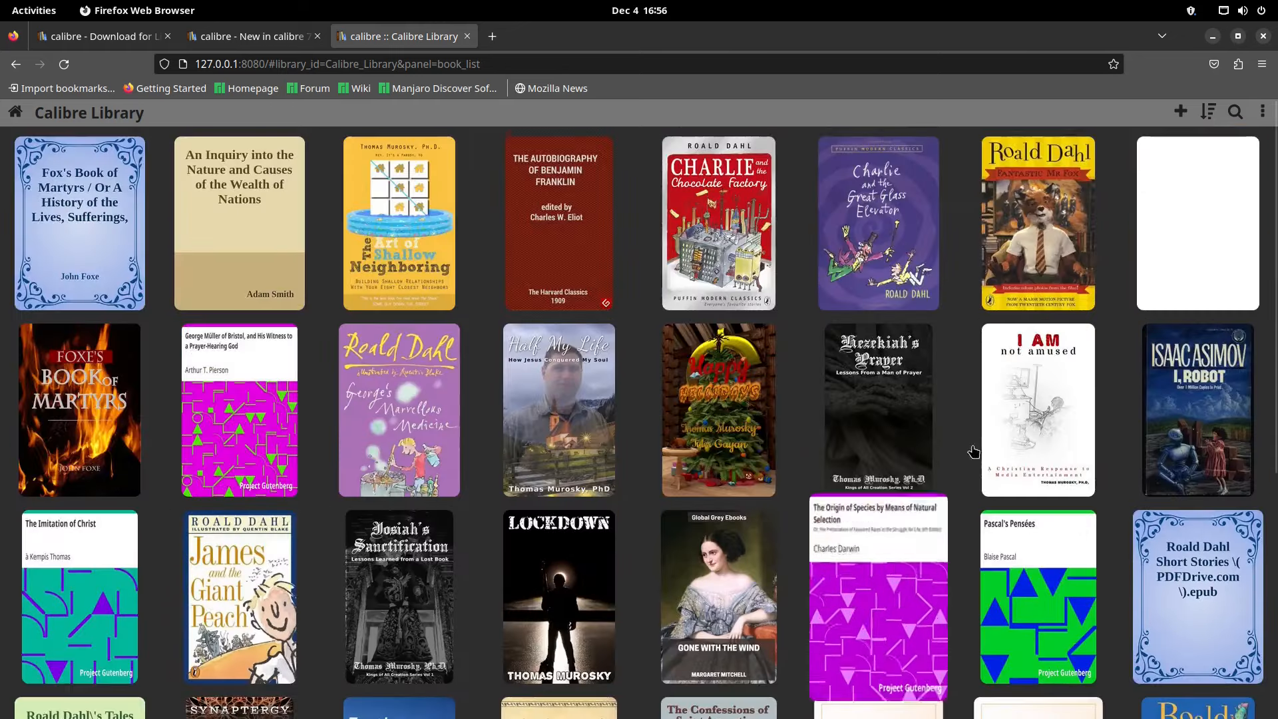
click(905, 266)
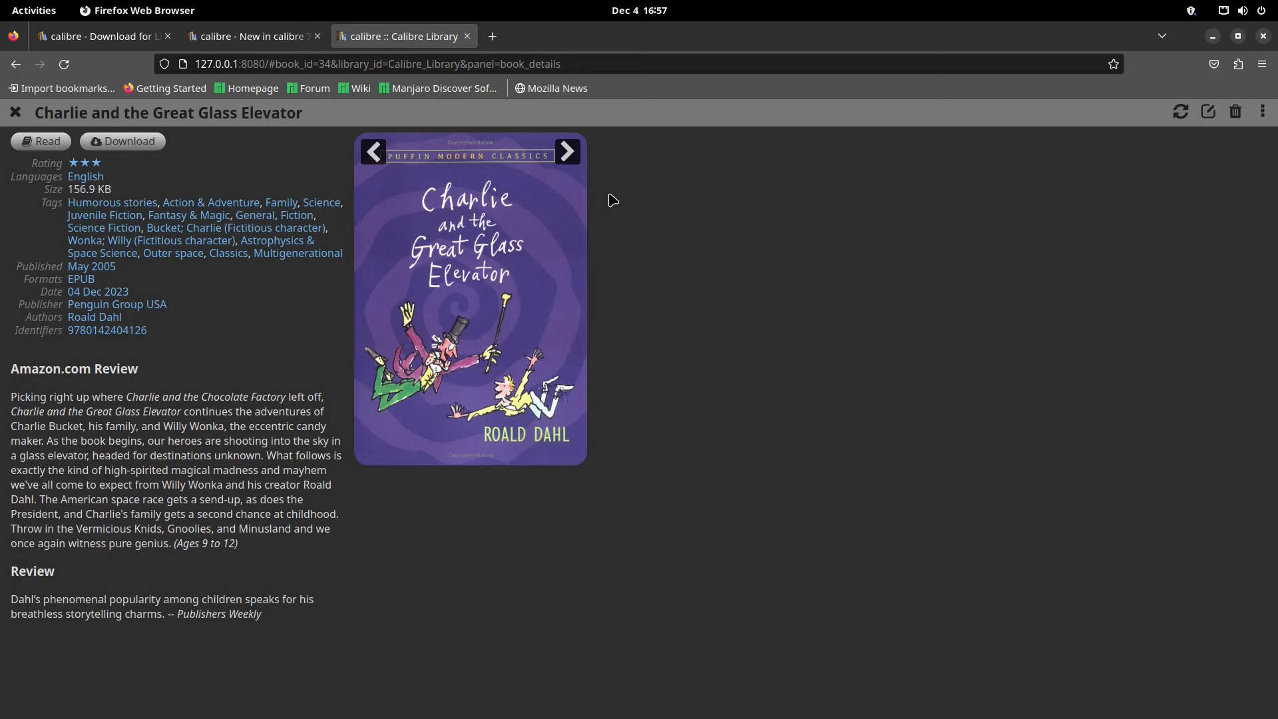
- Switch back to calibre and review its connection and sharing options without choosing any
key(super)
click(622, 484)
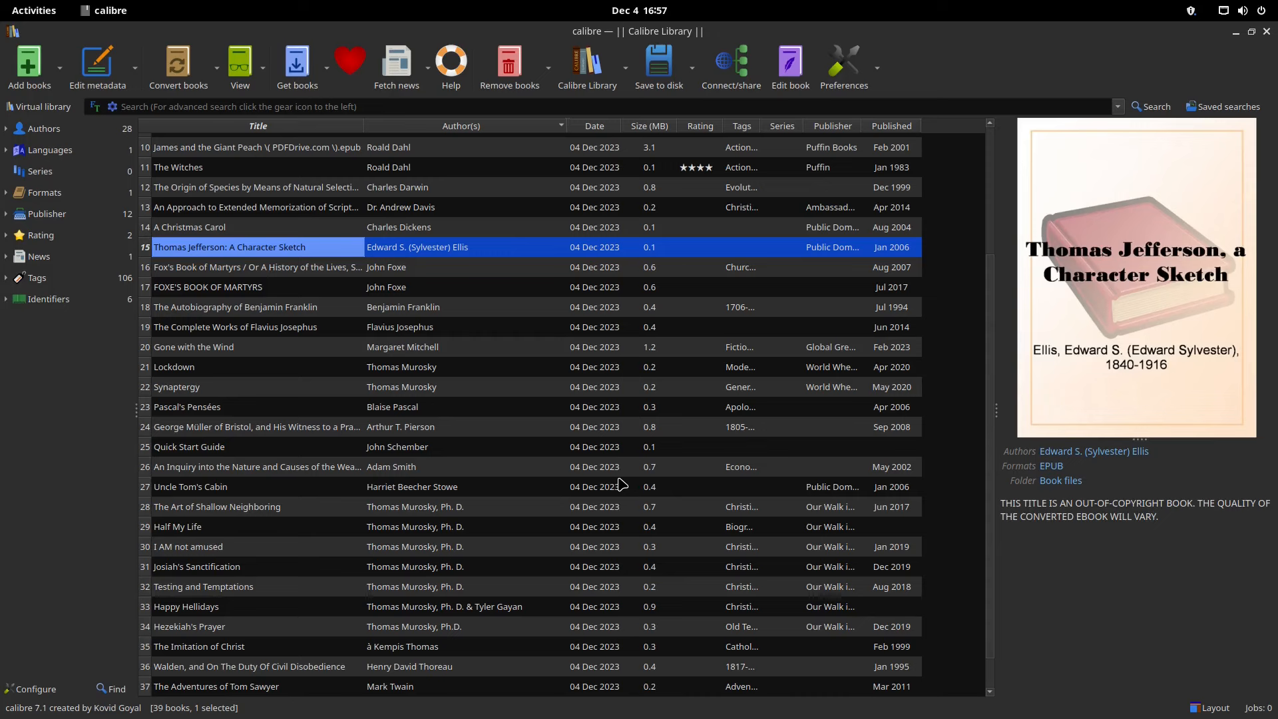
click(757, 80)
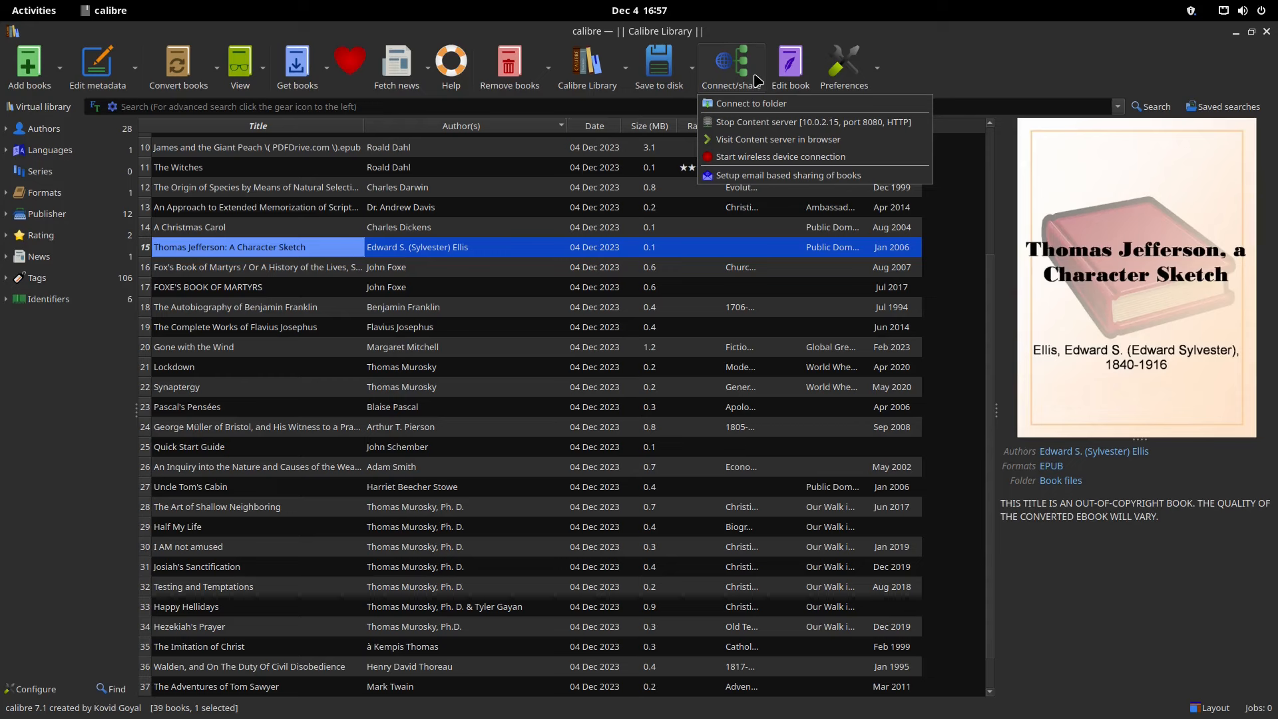
click(1007, 74)
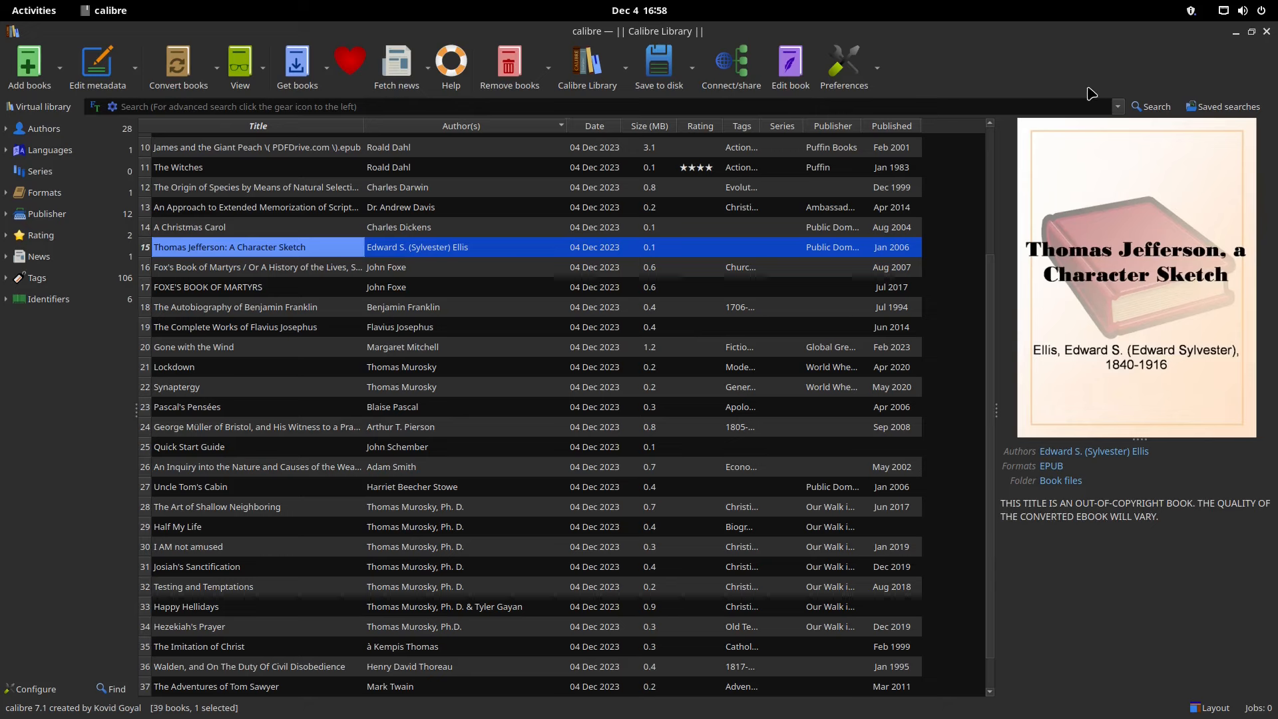
- View the desktop's installed applications in the Office group, and return to the calibre window
key(super)
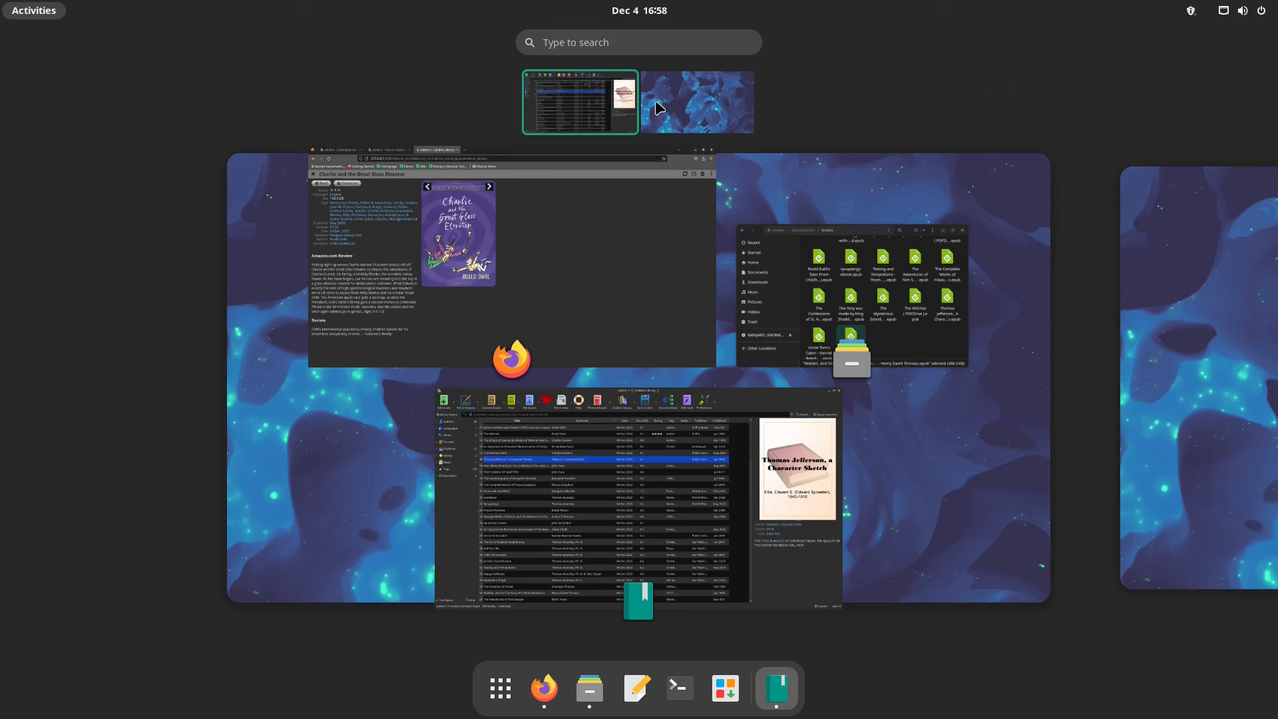
click(500, 692)
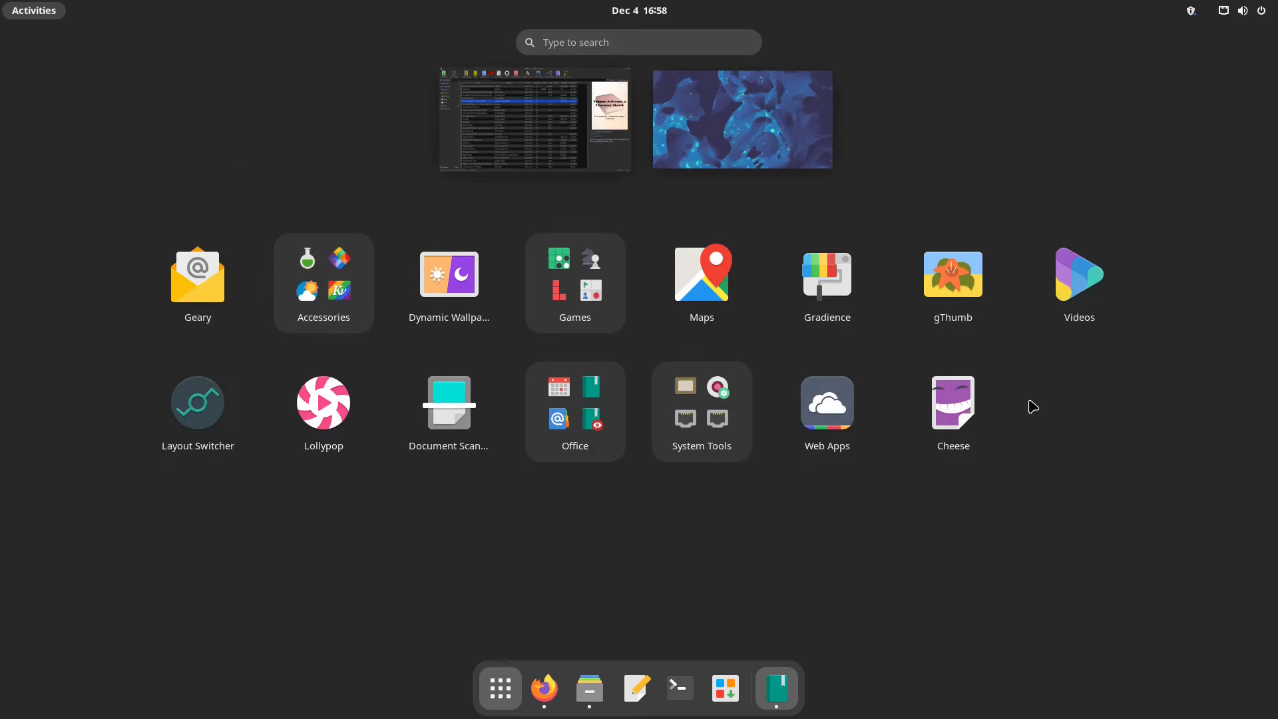
click(598, 435)
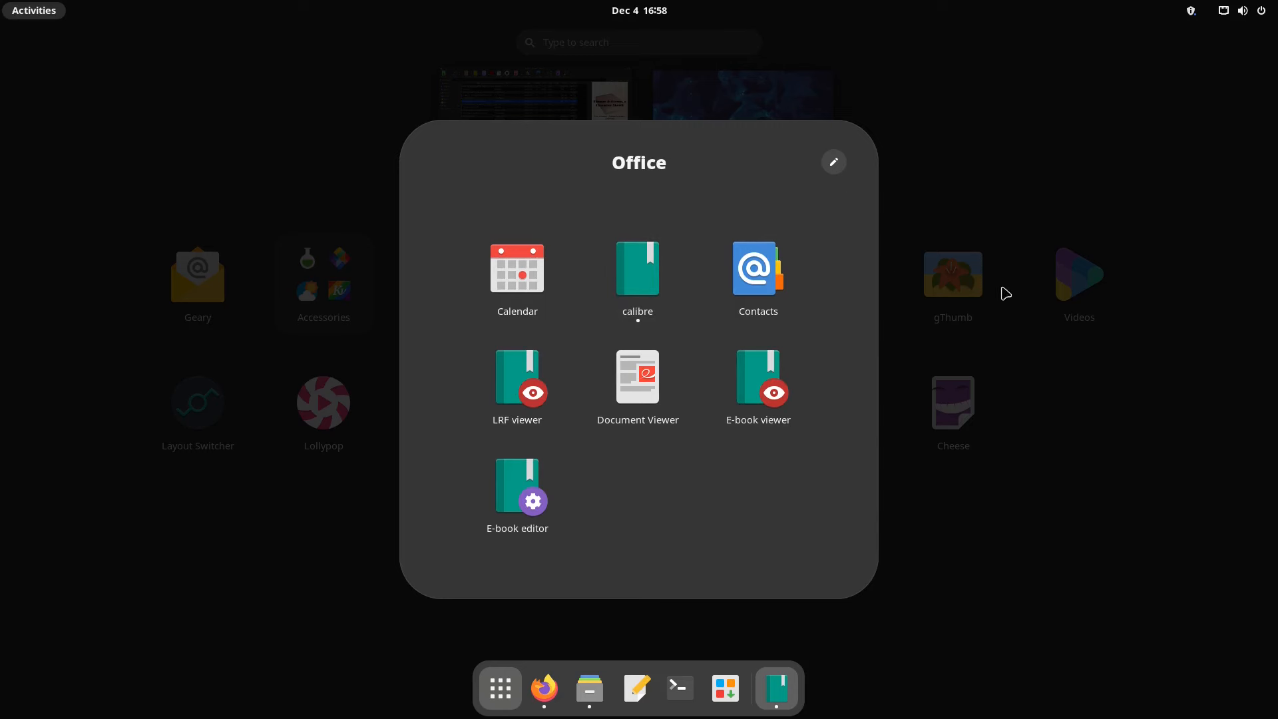
click(1038, 185)
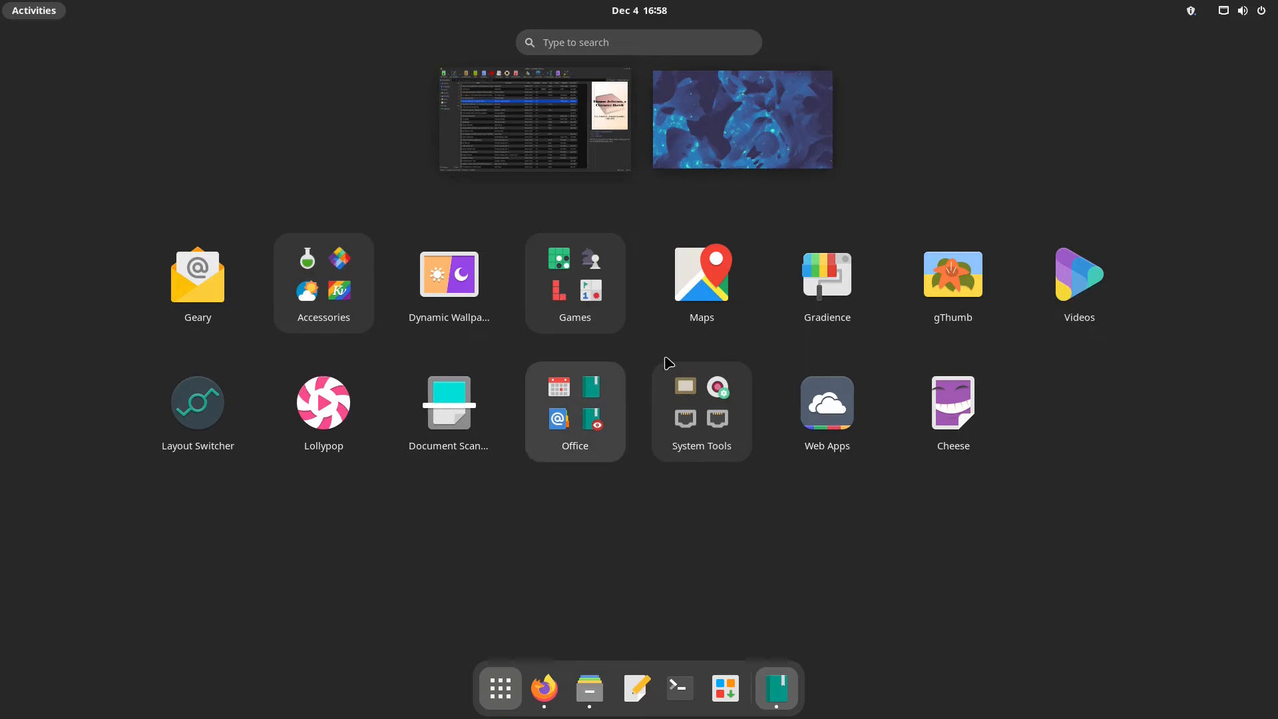
click(551, 147)
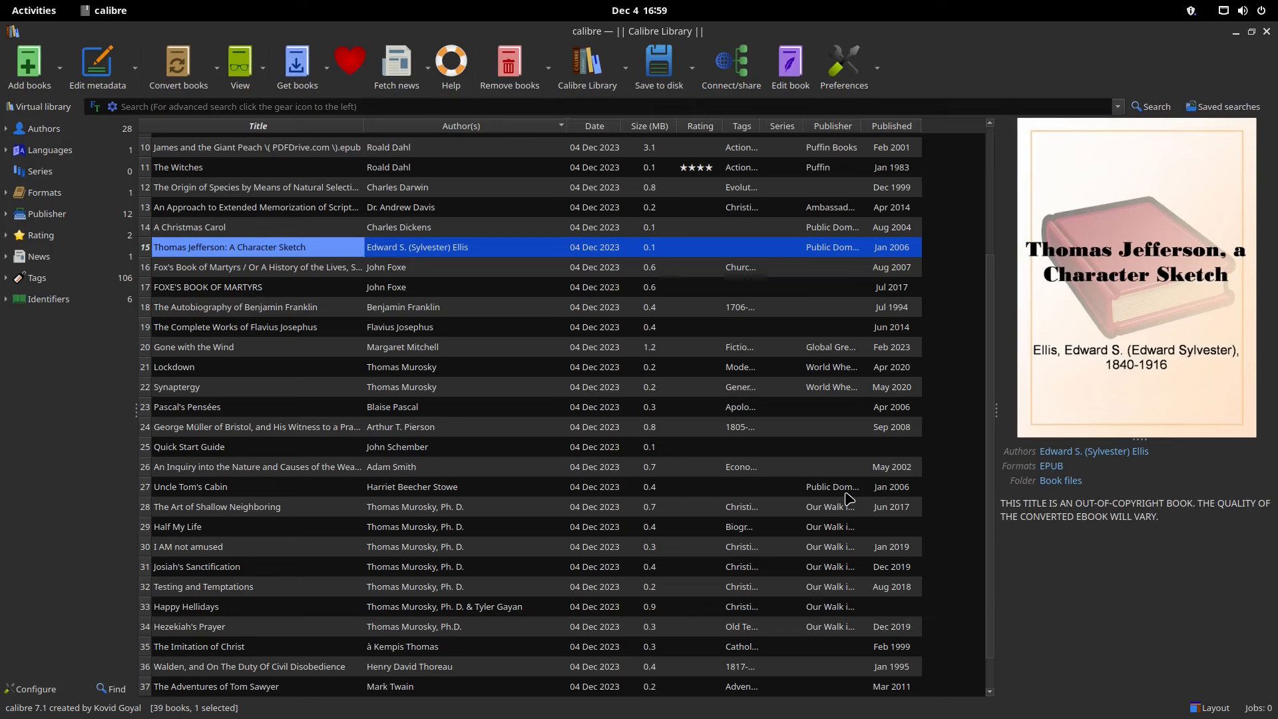
- Filter the library in turn for books with authors, series, formats, publisher and identifiers, ending with the authors filter
click(35, 131)
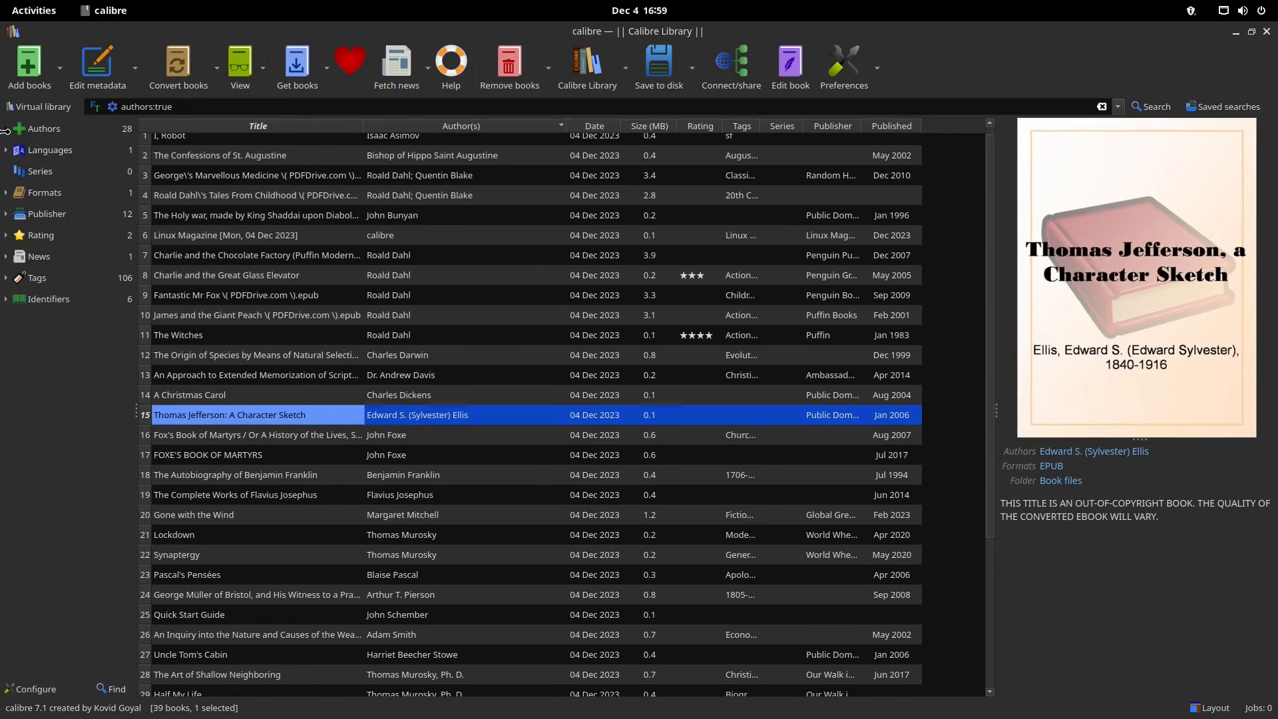
click(44, 170)
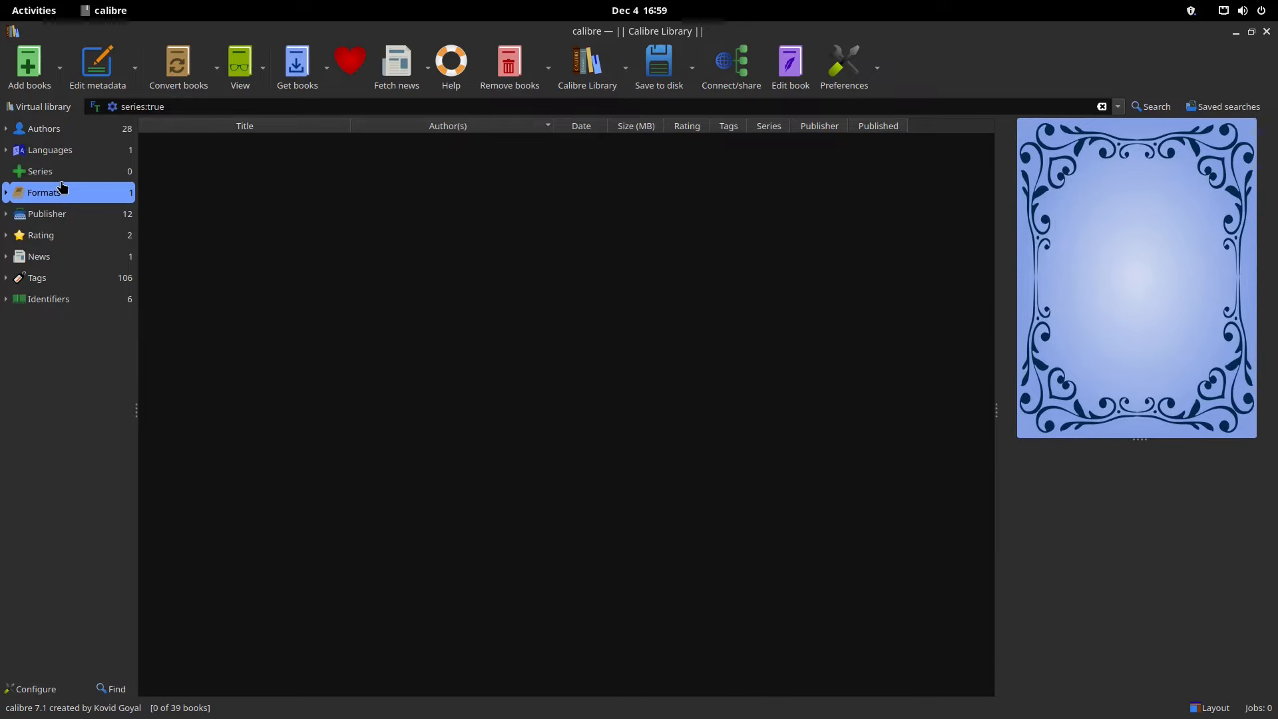
click(59, 175)
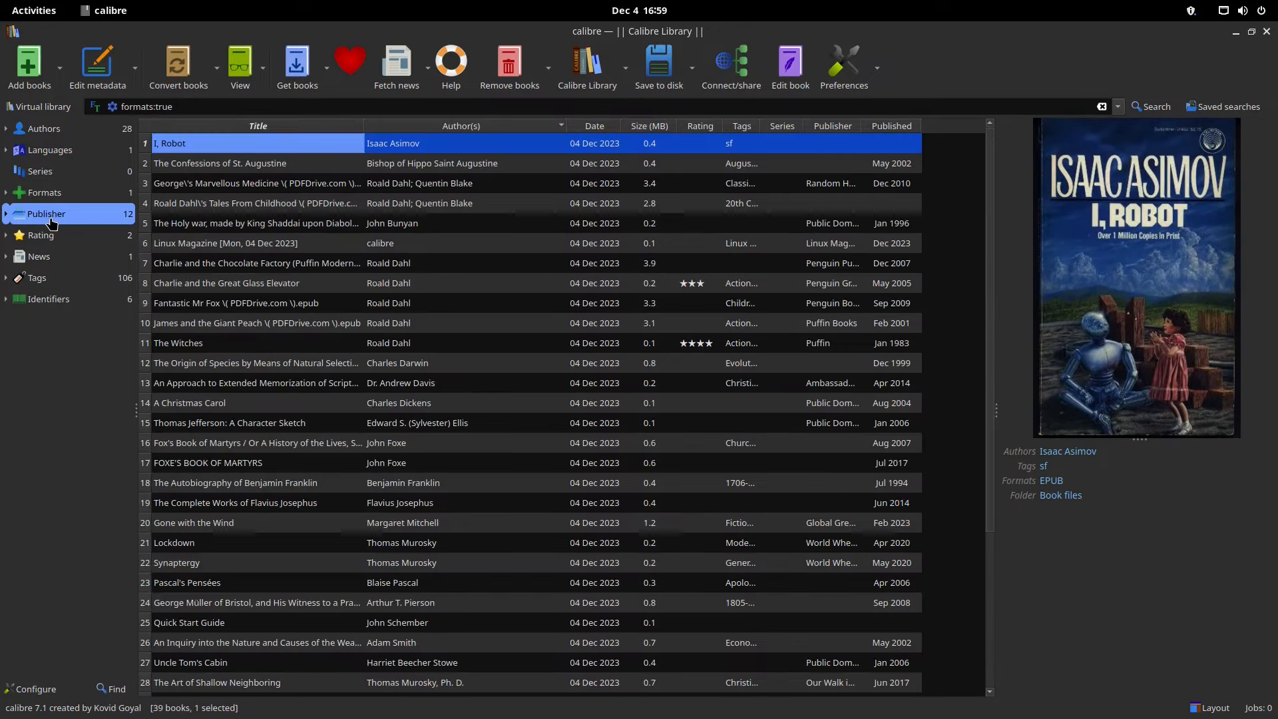
click(47, 213)
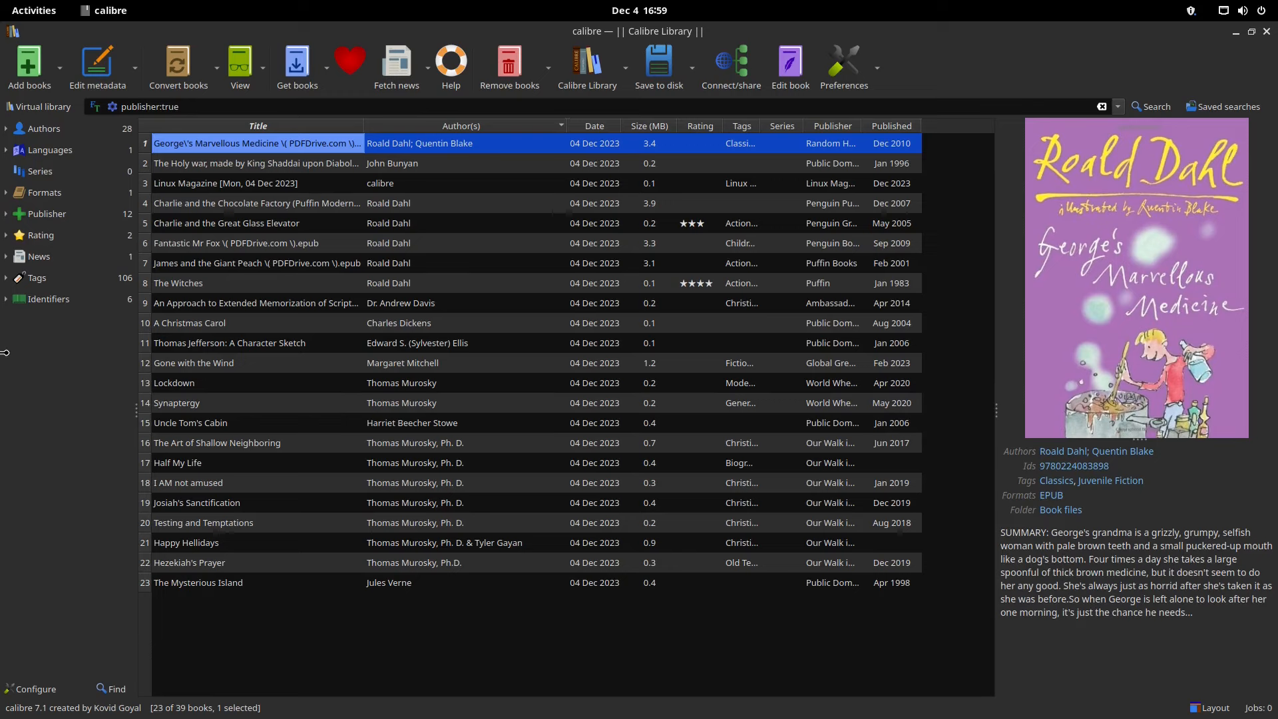
click(35, 303)
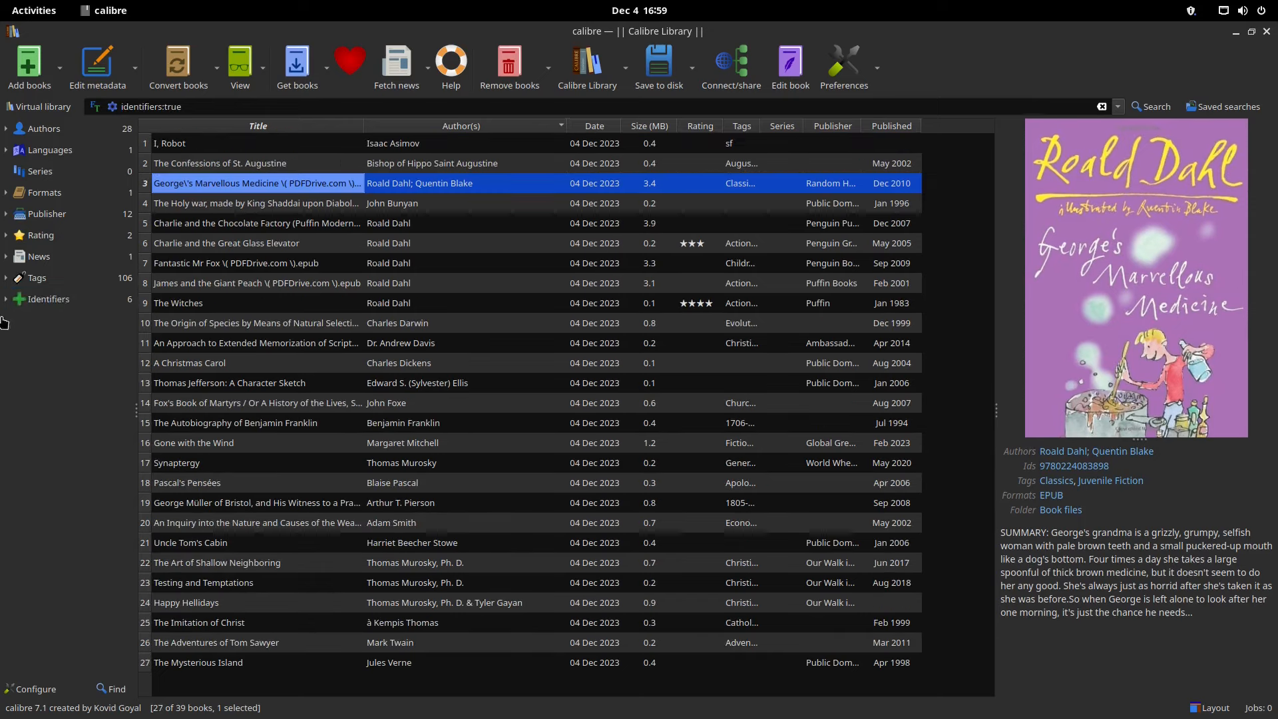
click(54, 128)
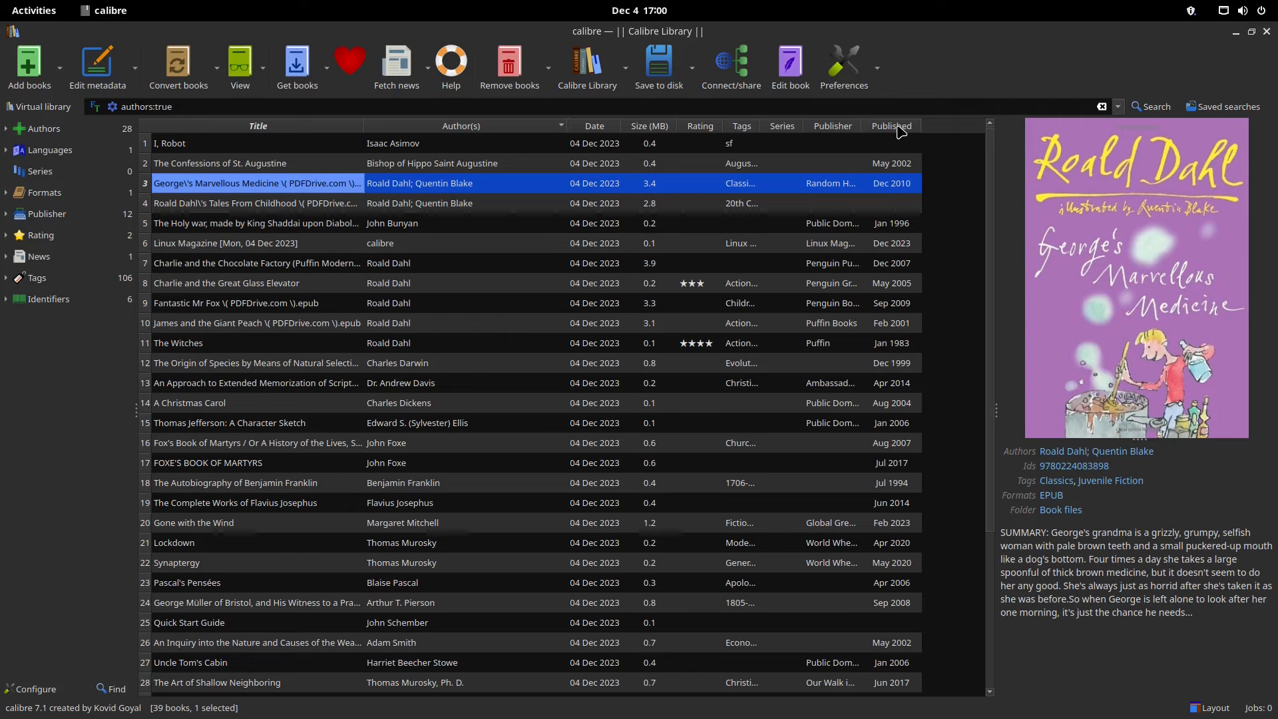
click(117, 73)
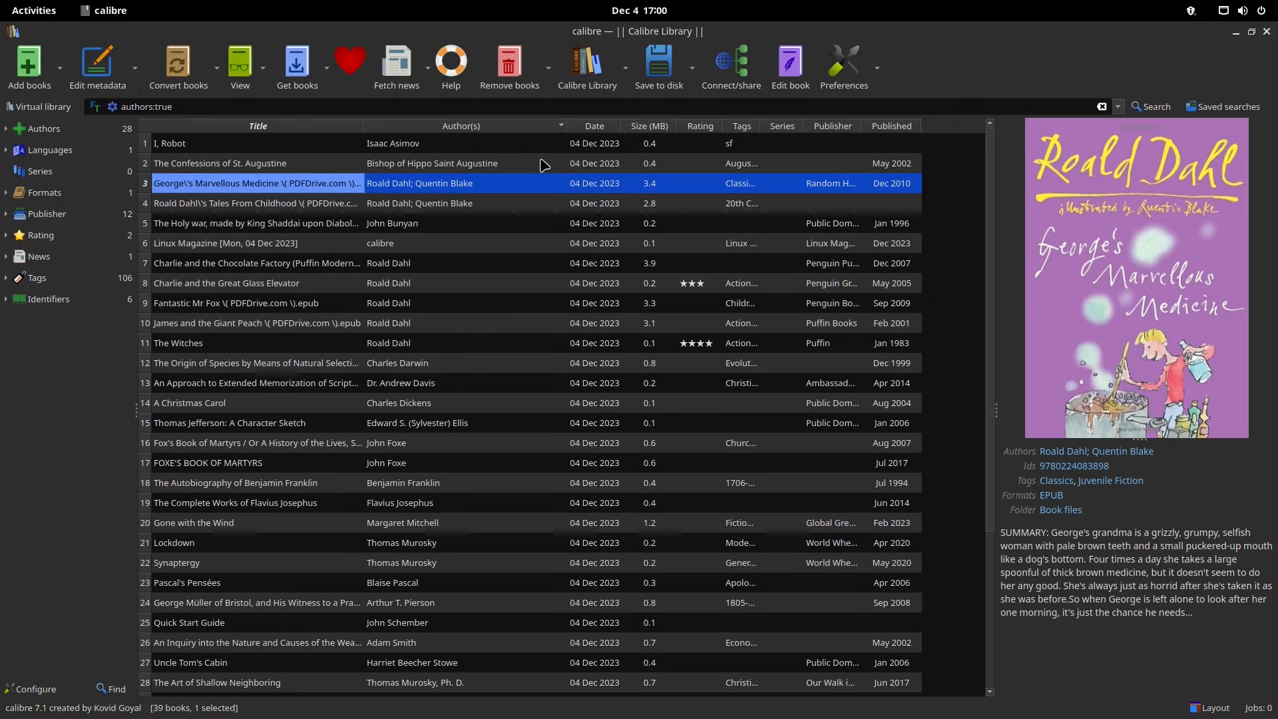